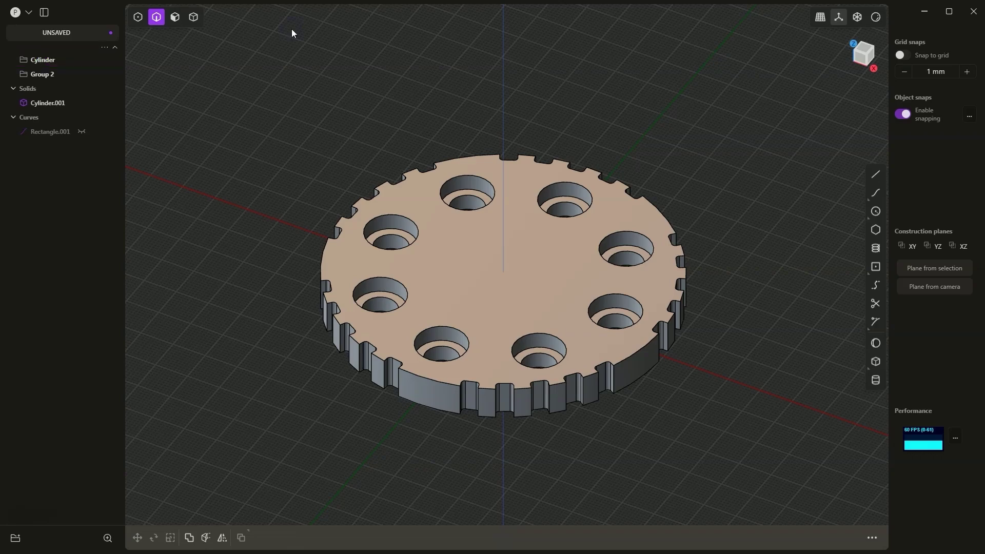
- Start a new file from the main menu to replace the notched disc model
click(29, 12)
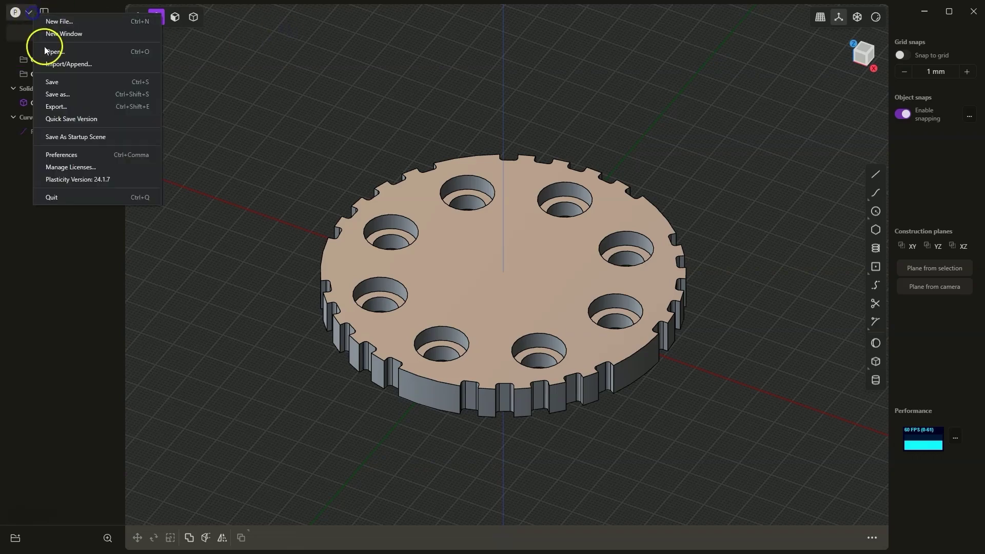
click(65, 22)
- Clear the scene and begin a cylinder centred on the origin with a 100 mm base circle
click(522, 283)
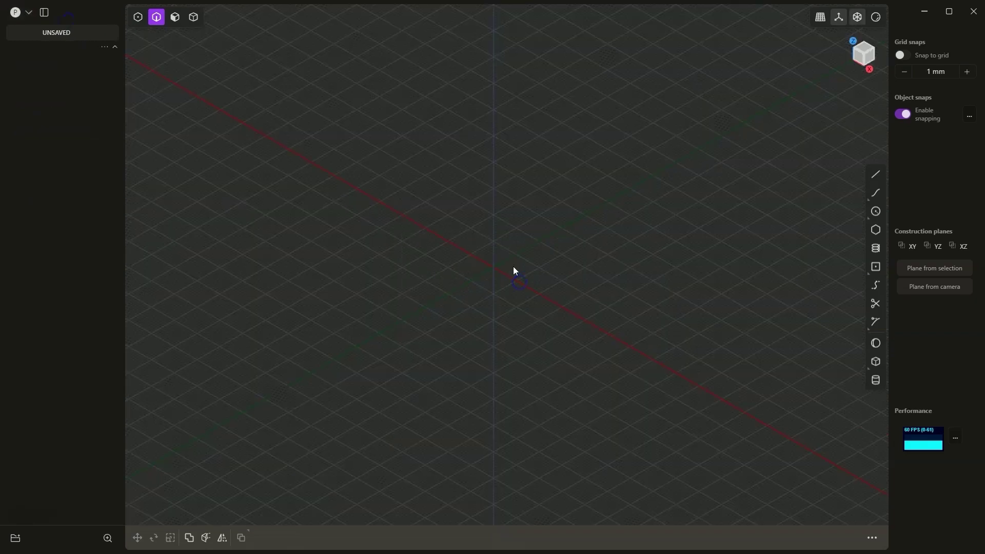
click(876, 382)
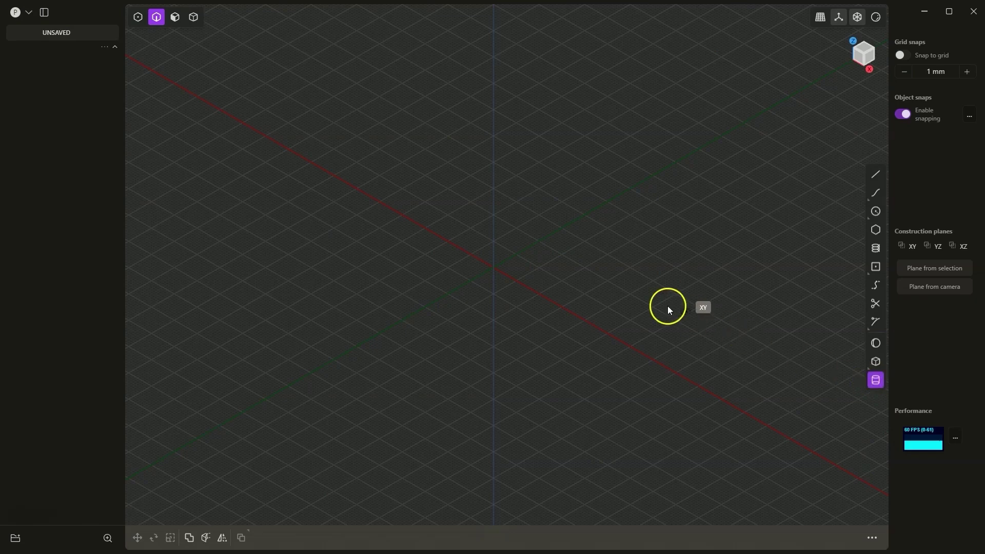
click(494, 268)
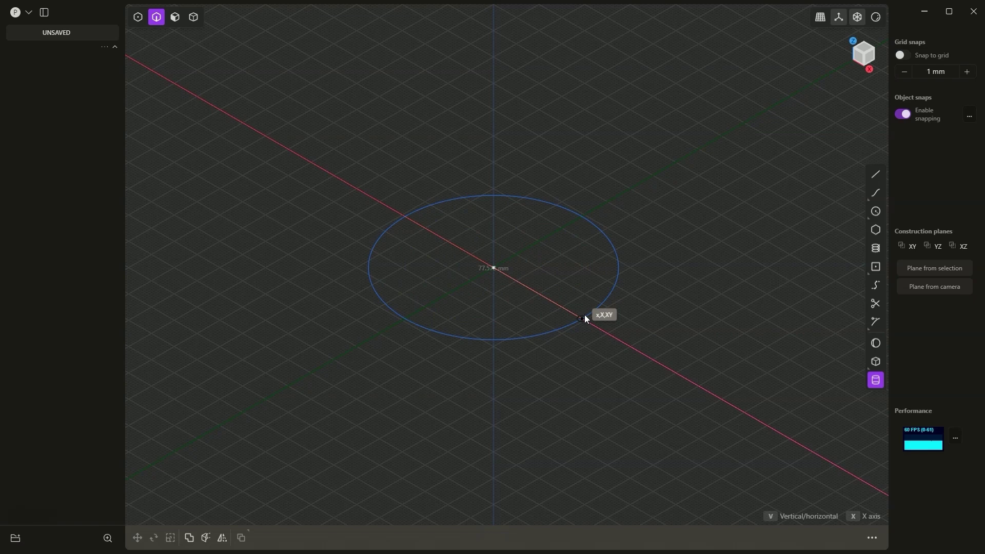
key(Tab)
text(100)
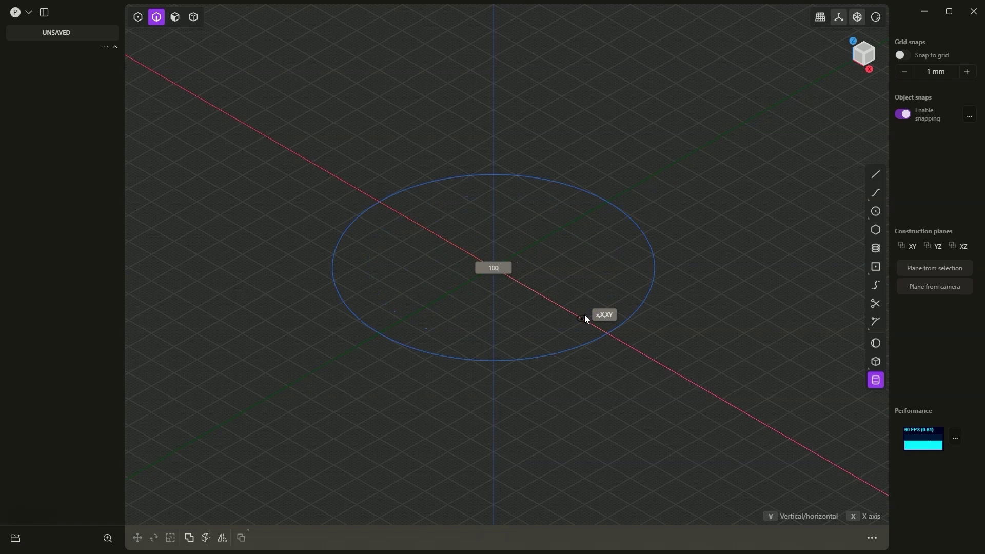
- Confirm the 100 mm base and give the cylinder a 10 mm height, creating Cylinder.001
key(Return)
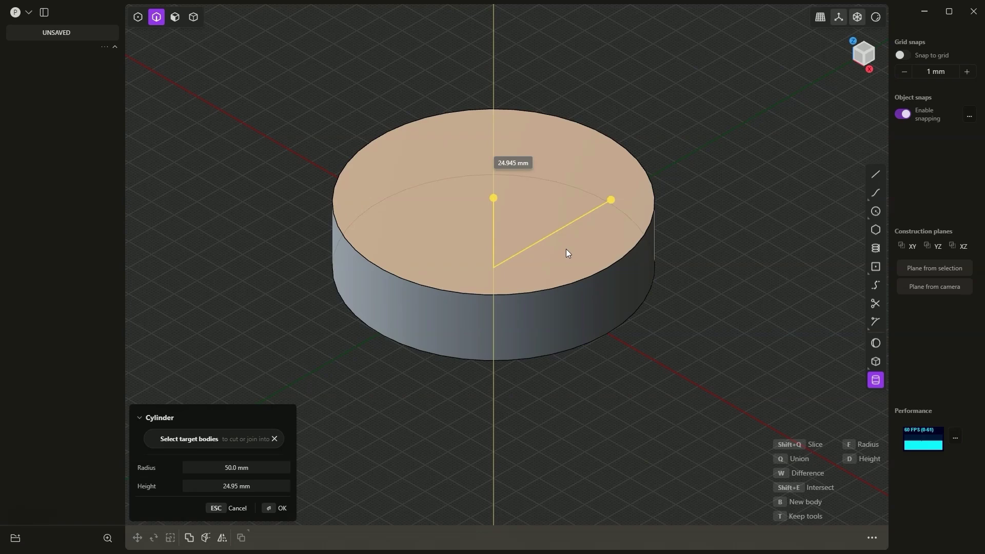
text(10)
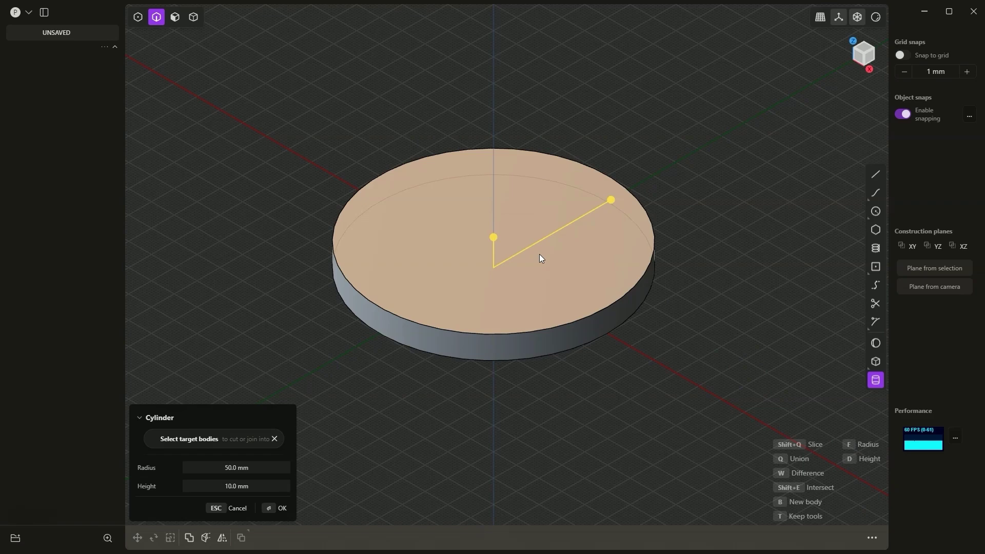
key(Return)
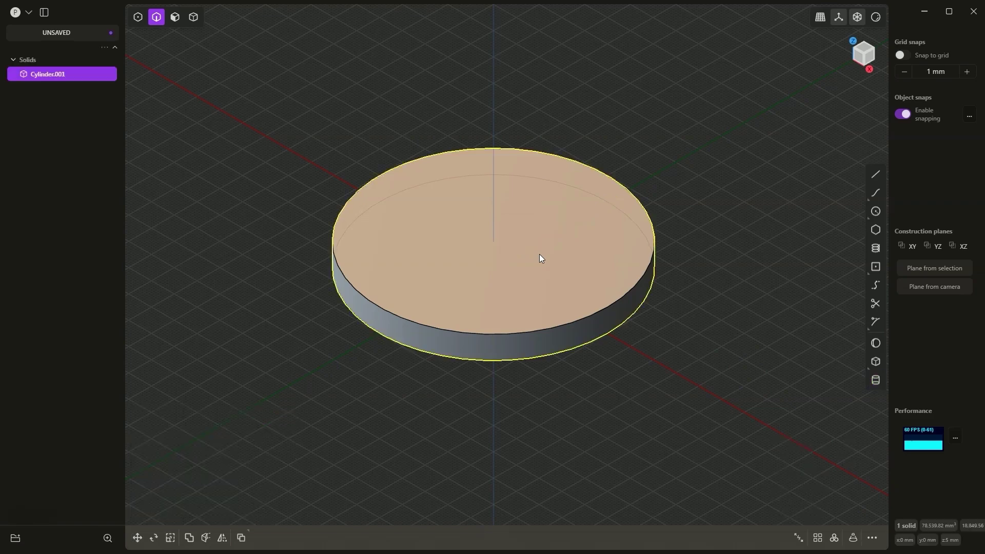
- Create a 5 mm radius cylinder centred on the disc rim with a height of -10 mm
middle_drag(540, 254, 600, 300)
click(875, 380)
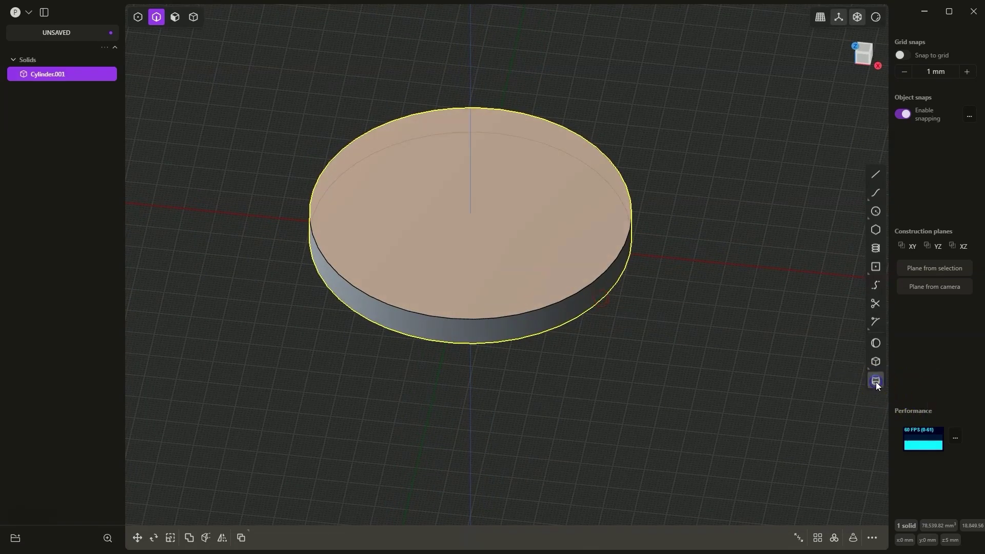
click(630, 227)
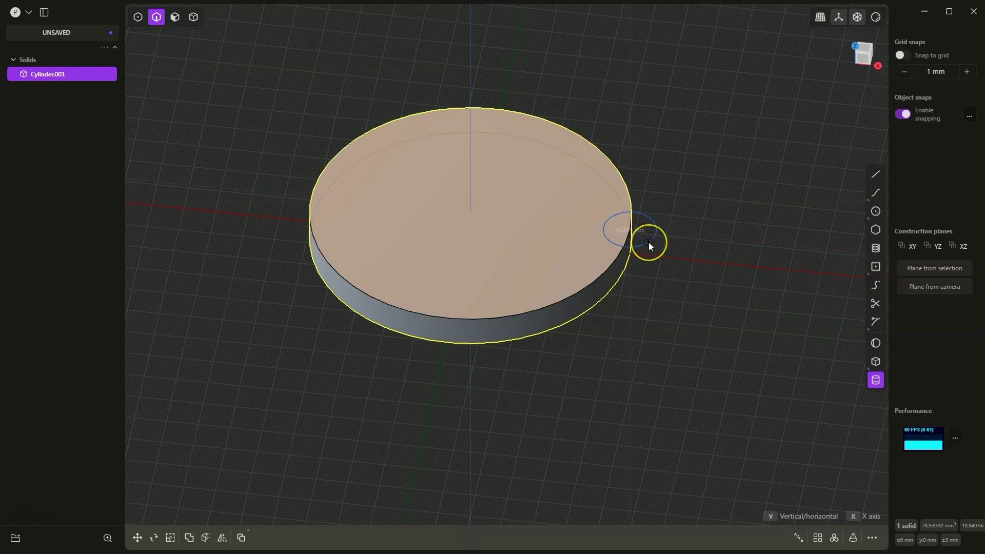
key(Tab)
text(5)
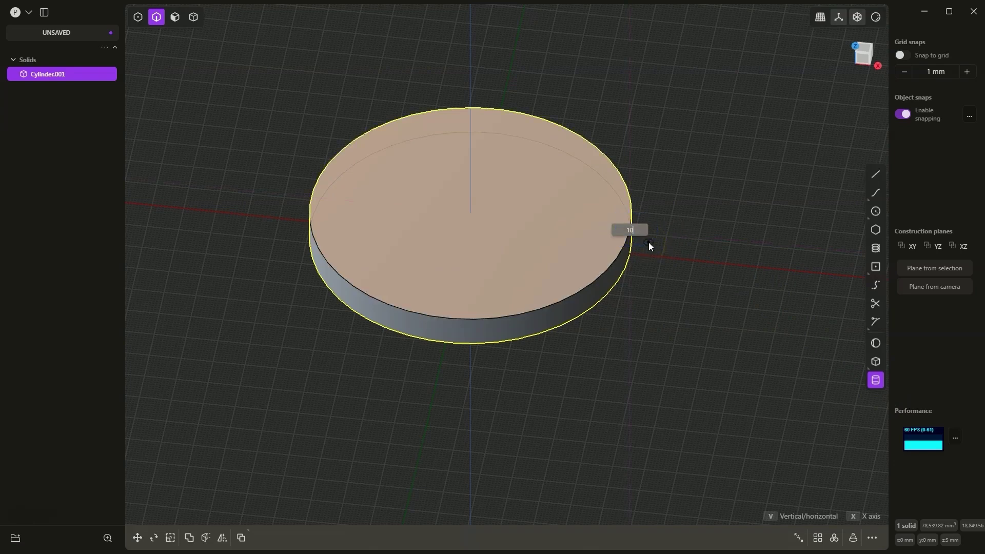
key(Return)
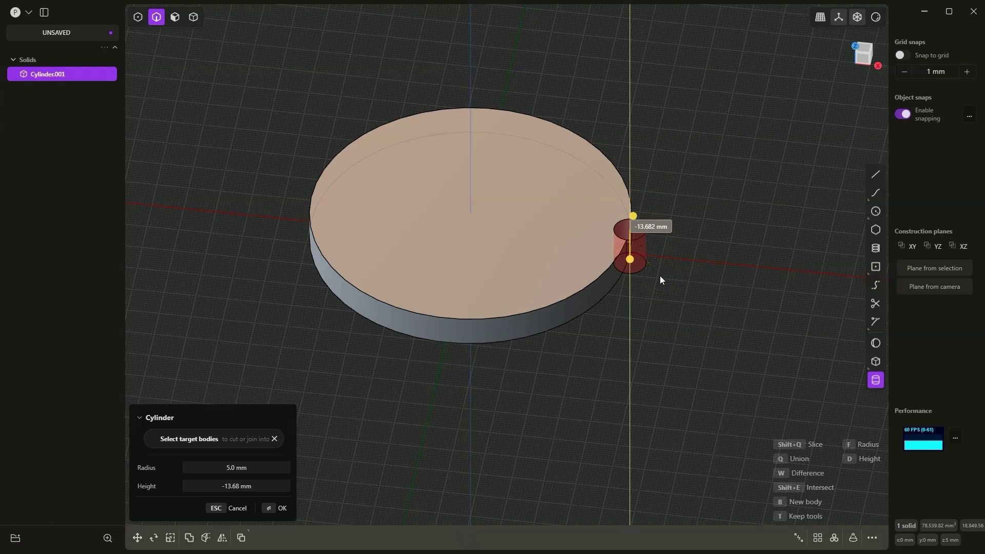
drag(659, 278, 667, 298)
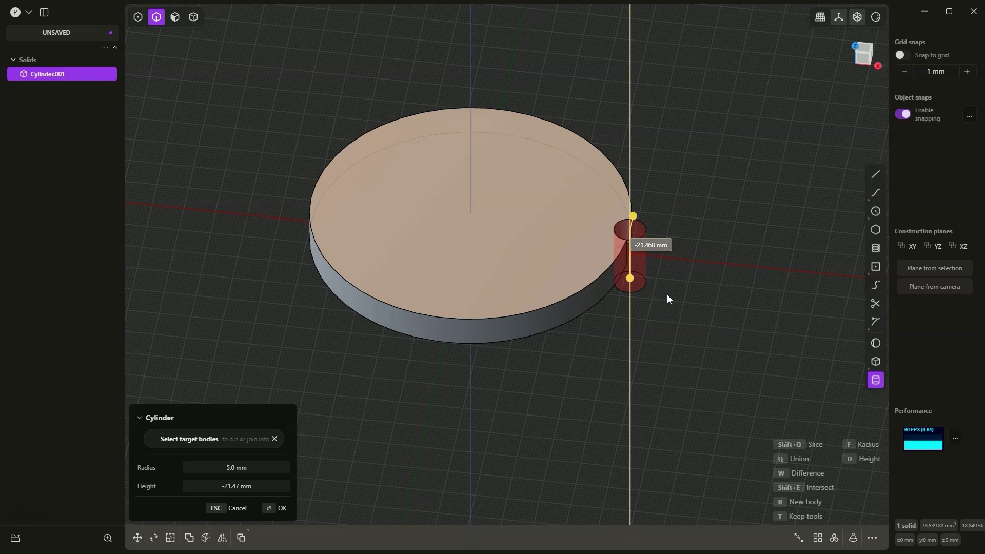
drag(825, 429, 643, 288)
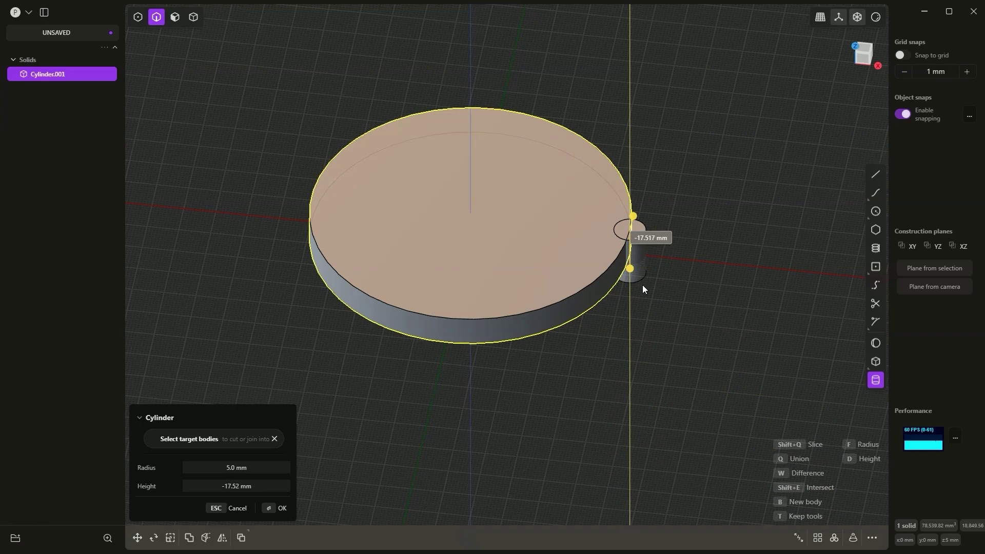
text(-10)
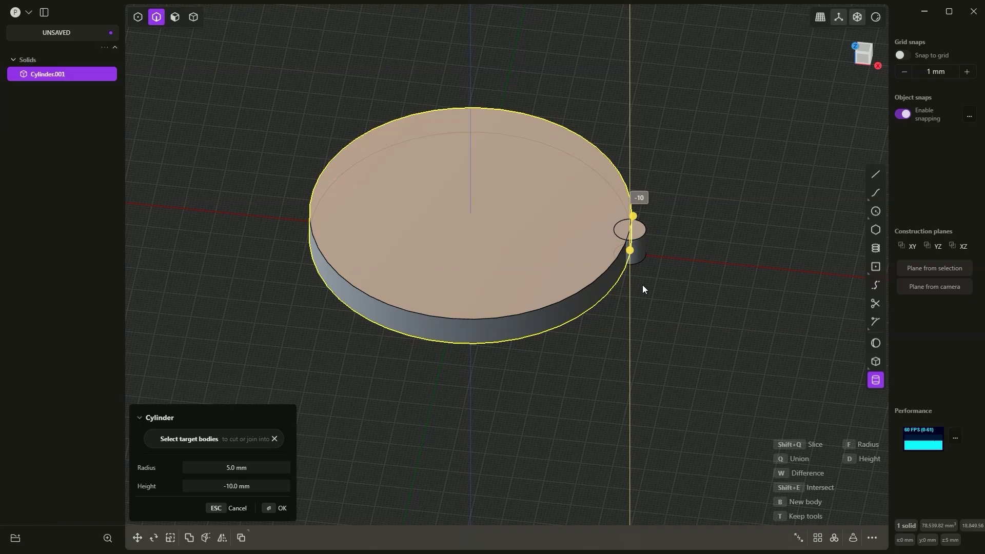
key(Return)
key(Return)
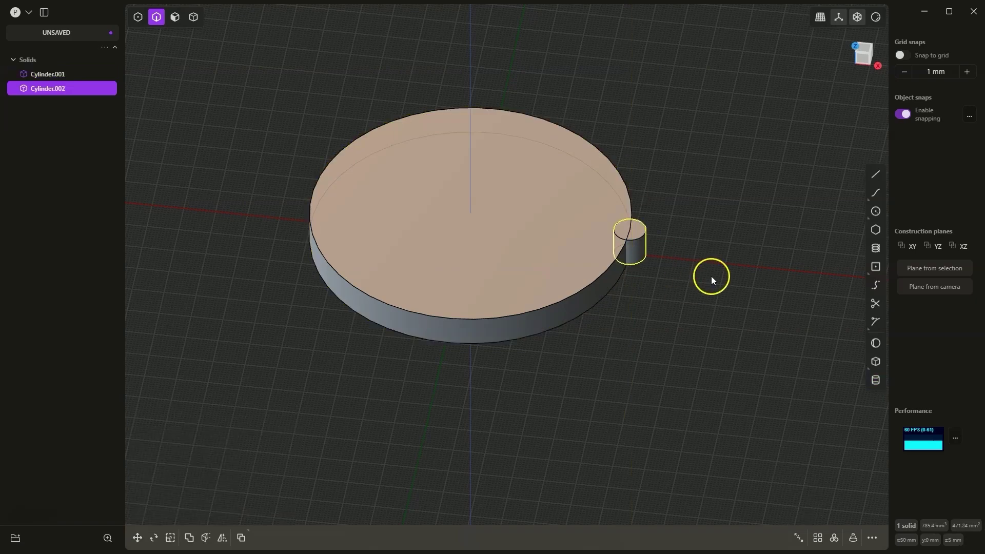
- Hide the disc and start a 15 mm diameter circle on the small cylinder's top centre
middle_drag(637, 225, 613, 245)
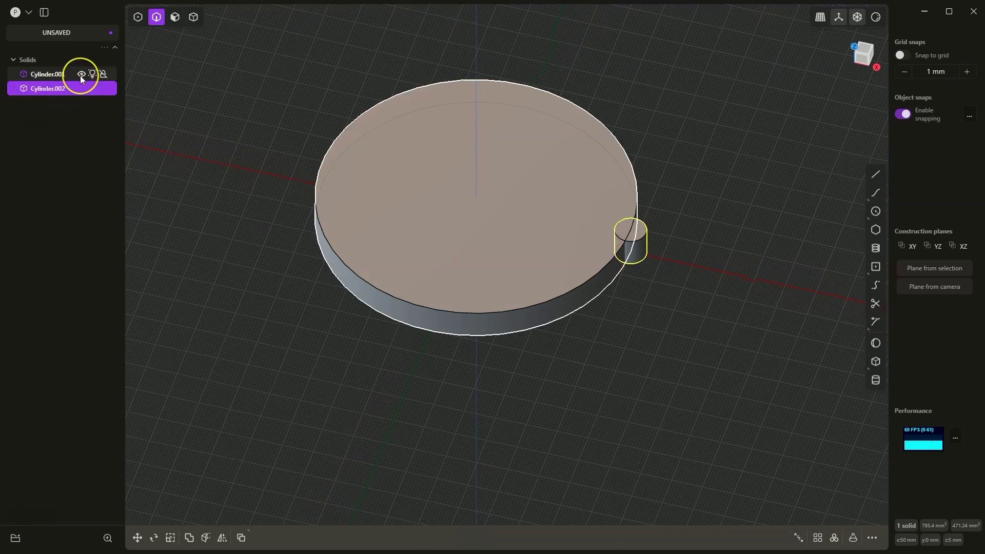
click(81, 75)
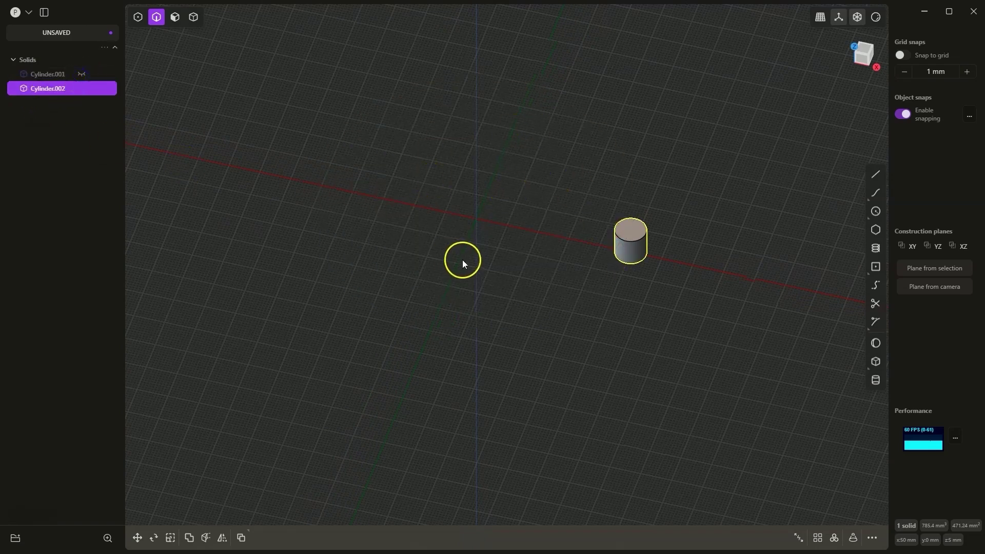
click(876, 381)
click(632, 228)
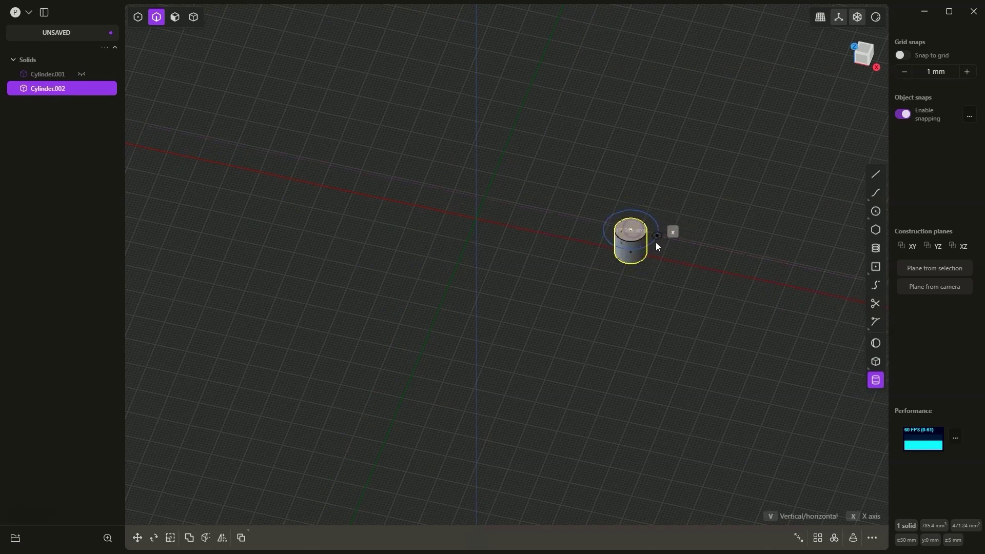
key(Tab)
text(15)
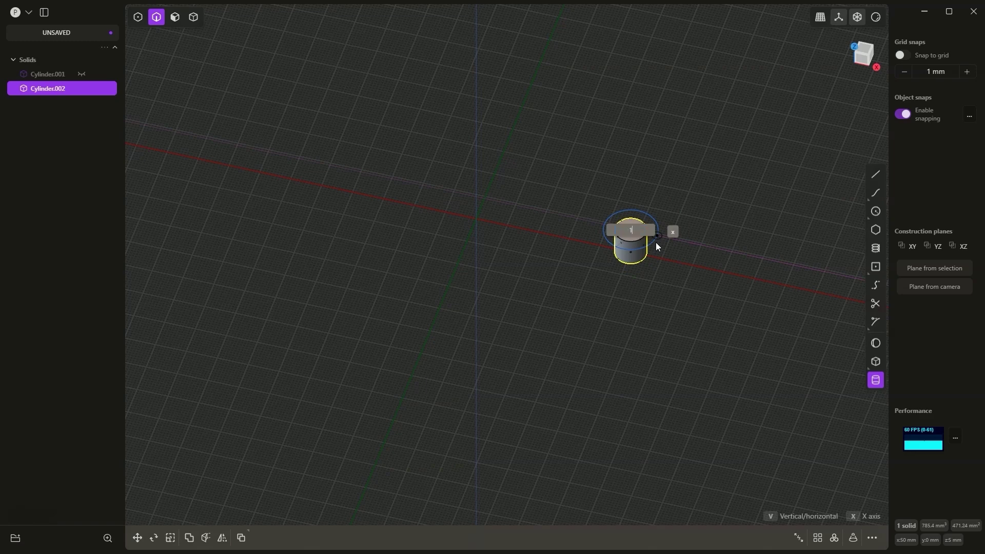
key(Return)
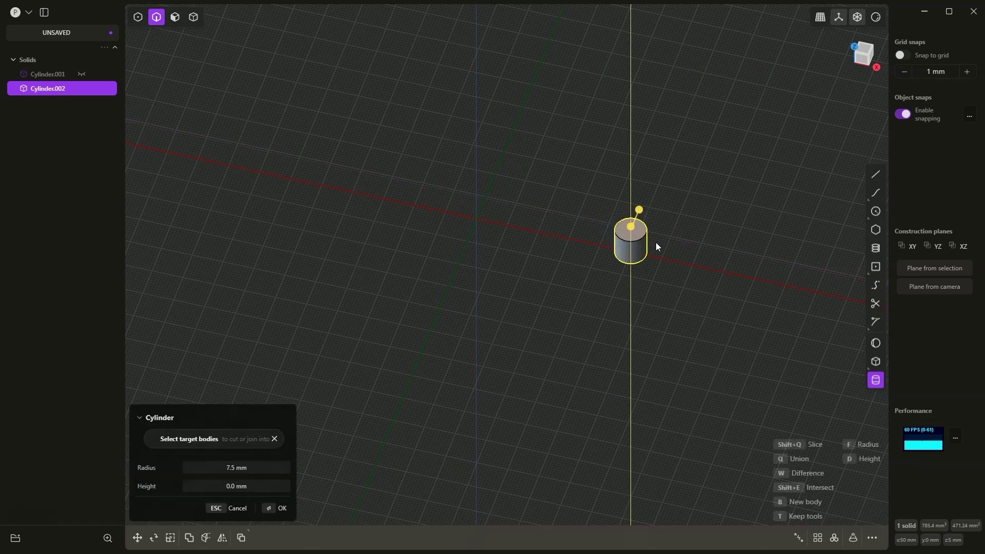
- Give it a -5 mm height and merge it into the small cylinder as a step
text(-5)
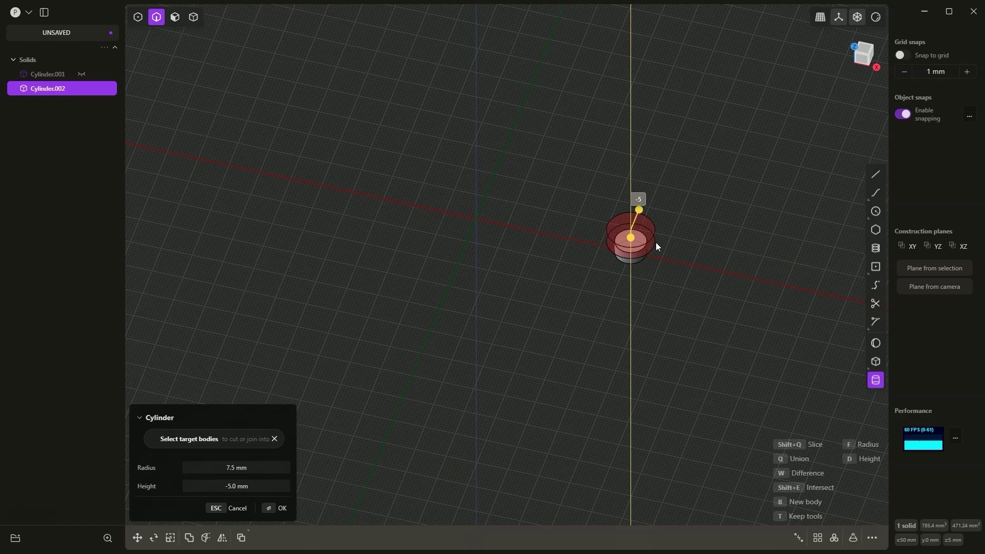
key(Return)
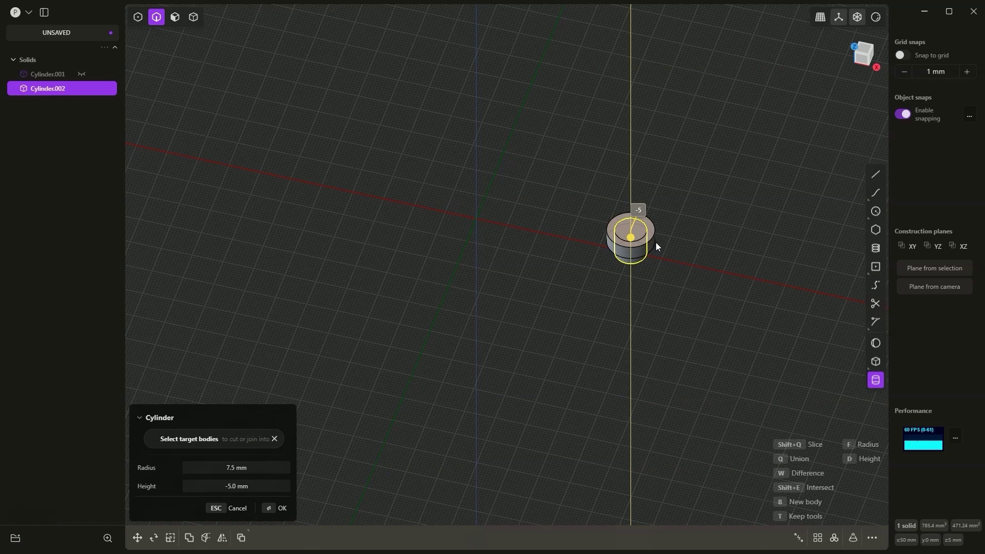
click(649, 247)
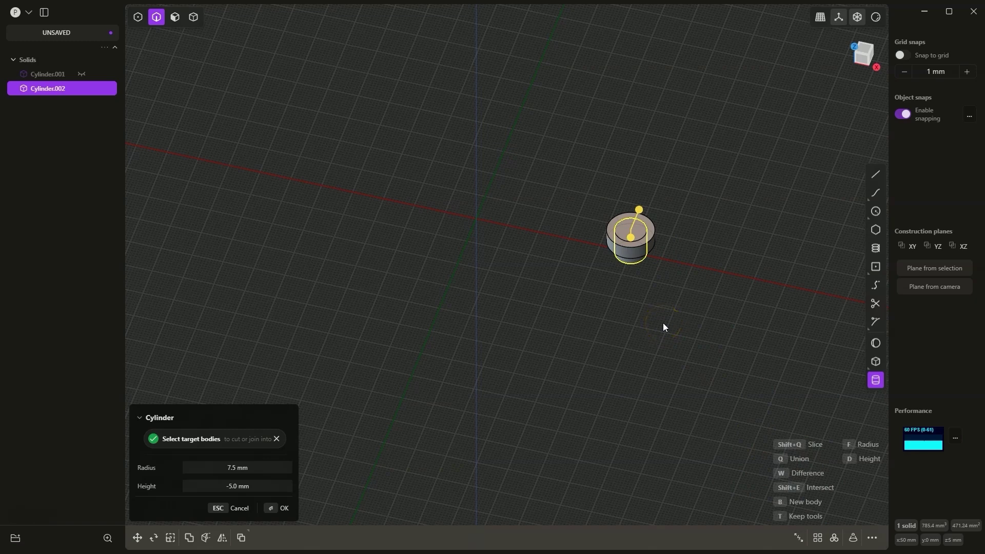
key(b)
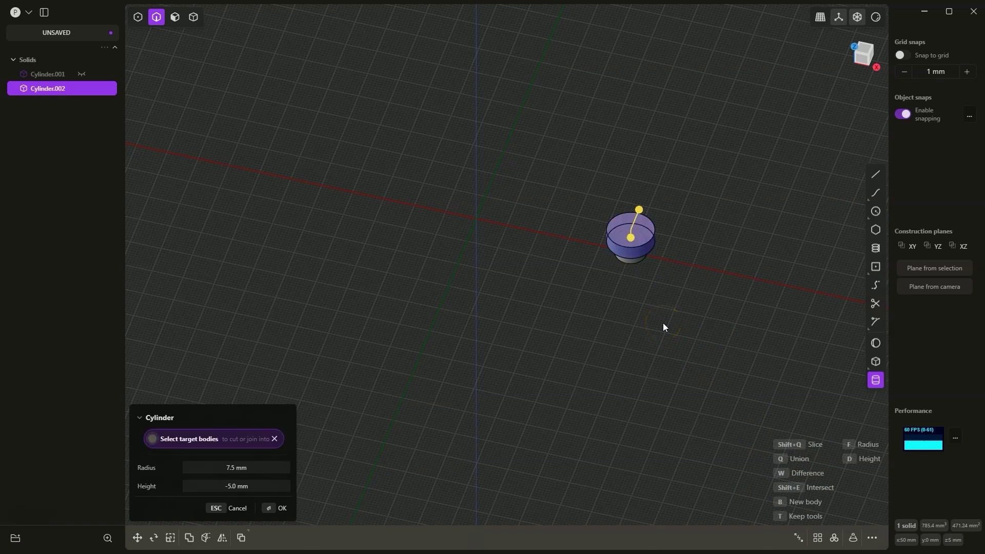
click(633, 260)
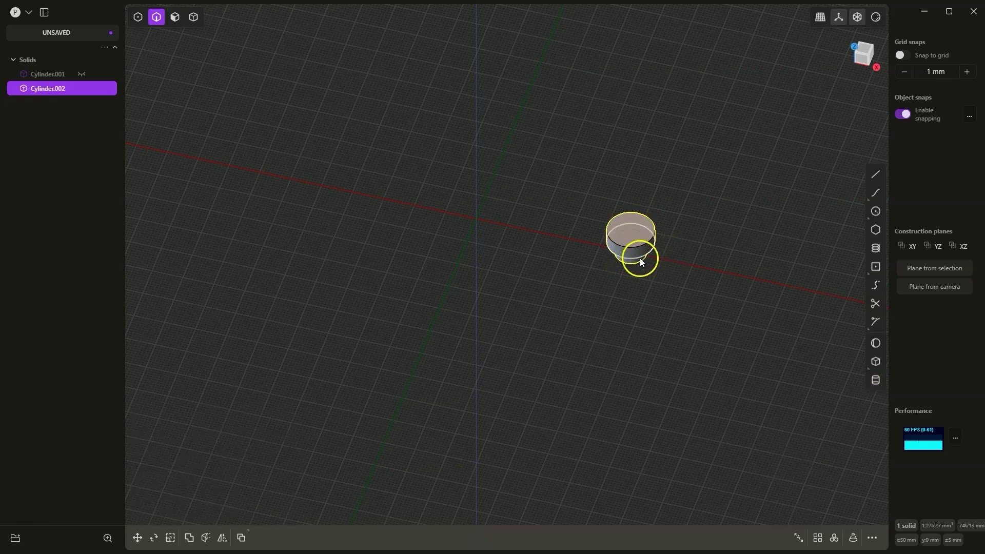
- Unhide the disc and move the stepped cylinder -15 mm along X, inside the rim
click(80, 73)
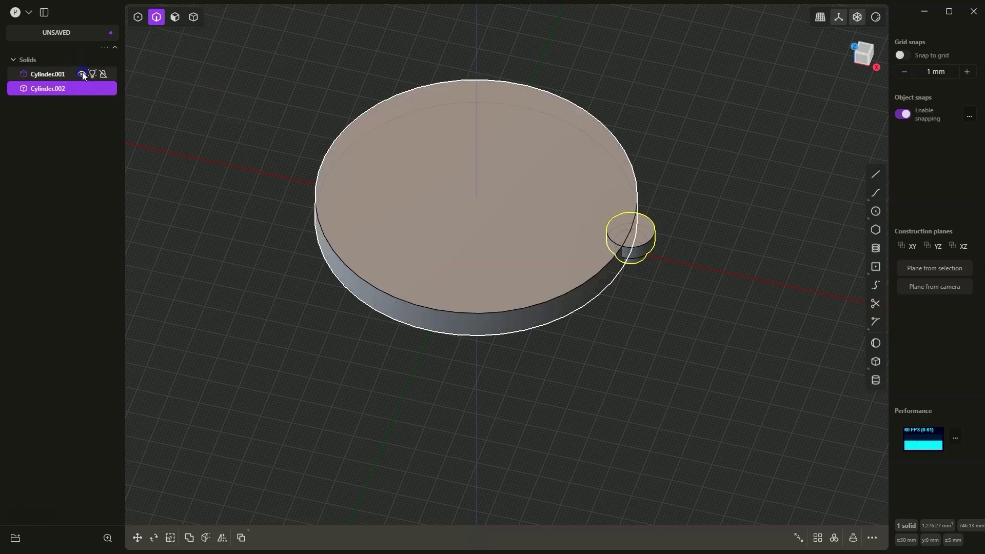
right_drag(664, 283, 636, 335)
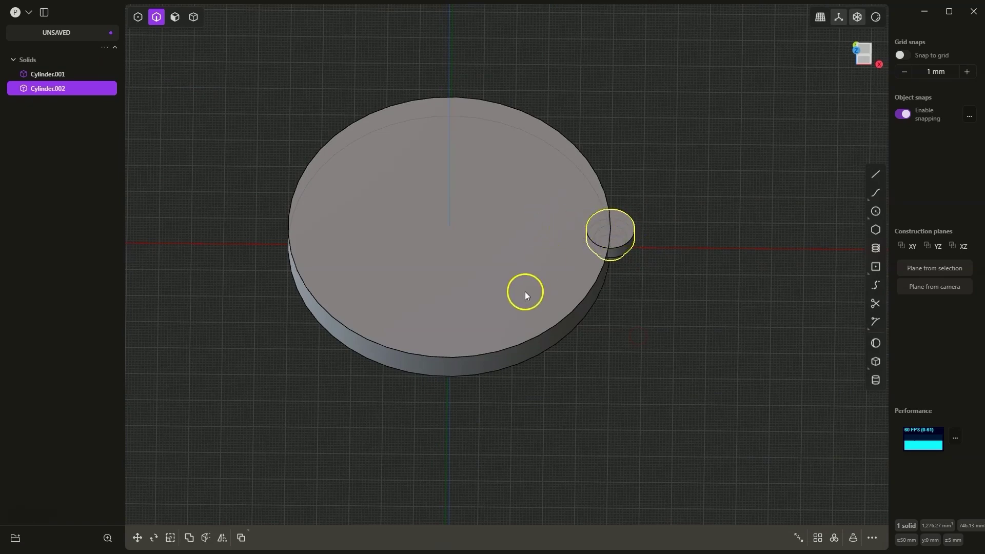
click(139, 537)
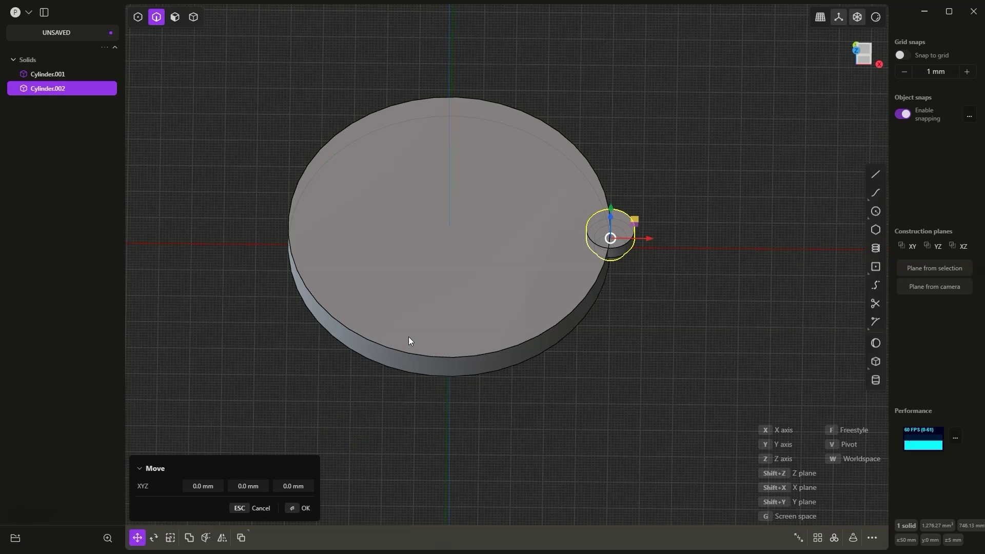
key(x)
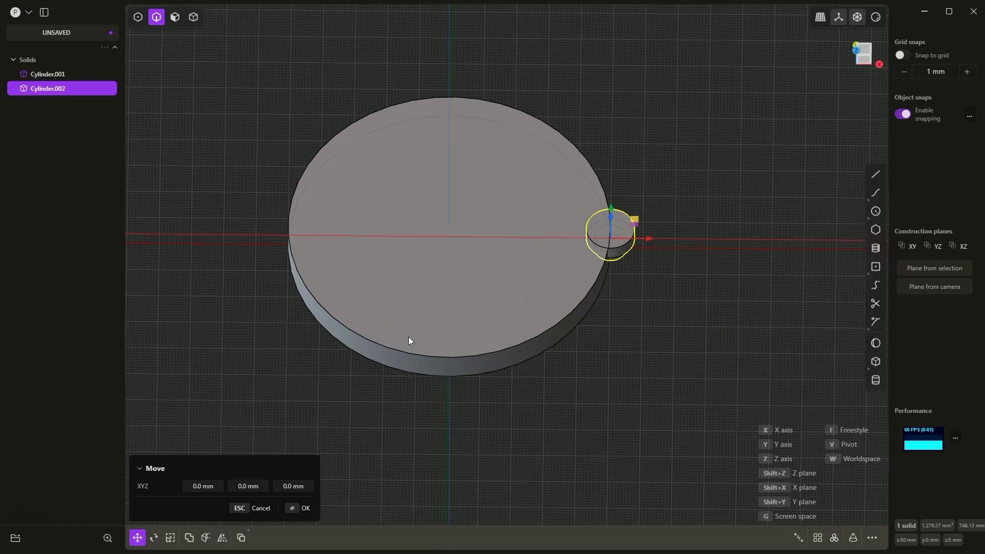
text(-15)
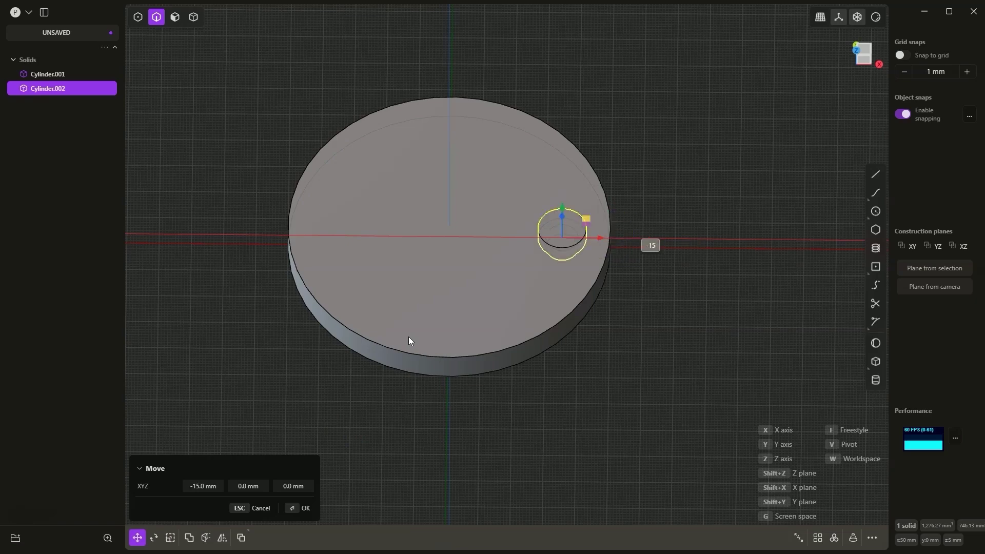
key(Return)
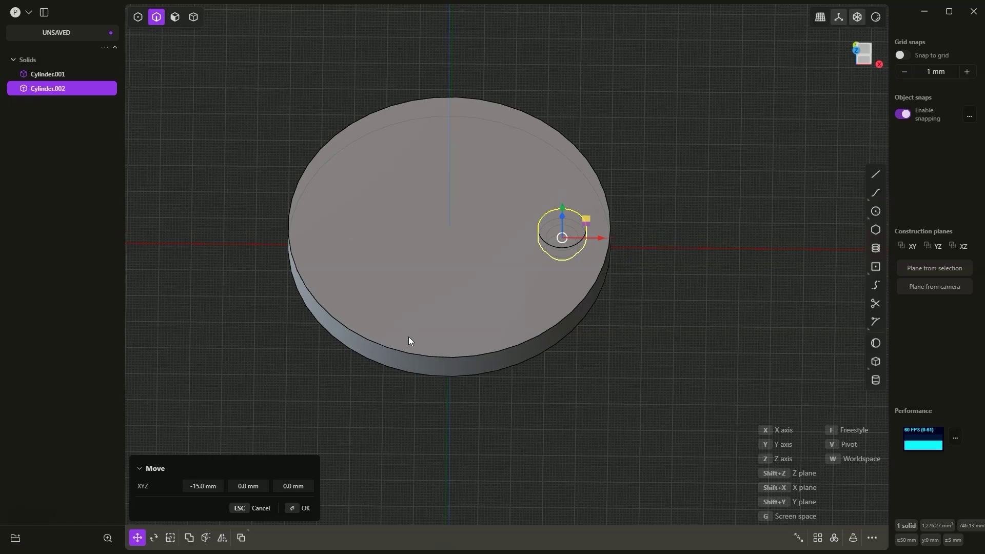
key(Return)
- Start a radial array of the stepped cylinder, previewing five copies around the disc
right_drag(589, 176, 602, 242)
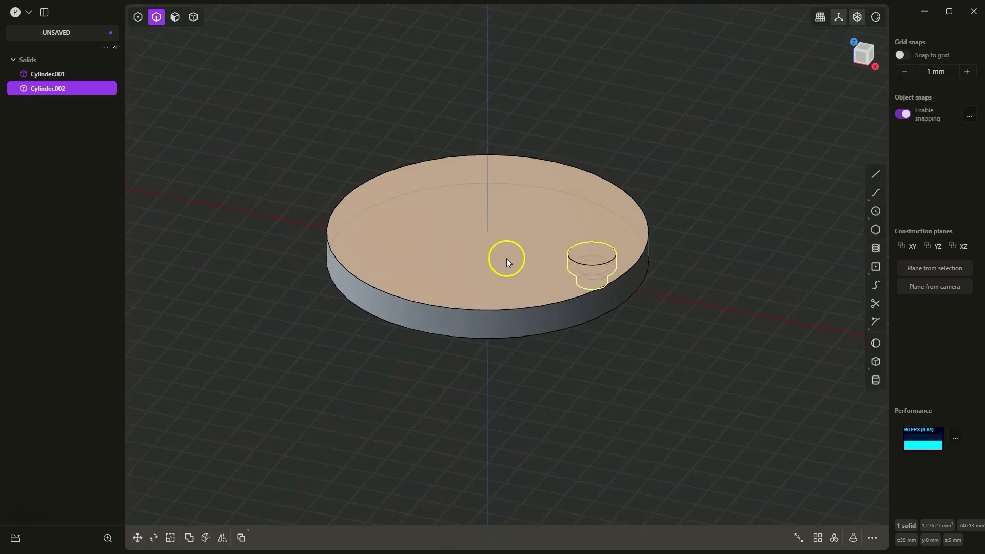
right_drag(506, 257, 535, 300)
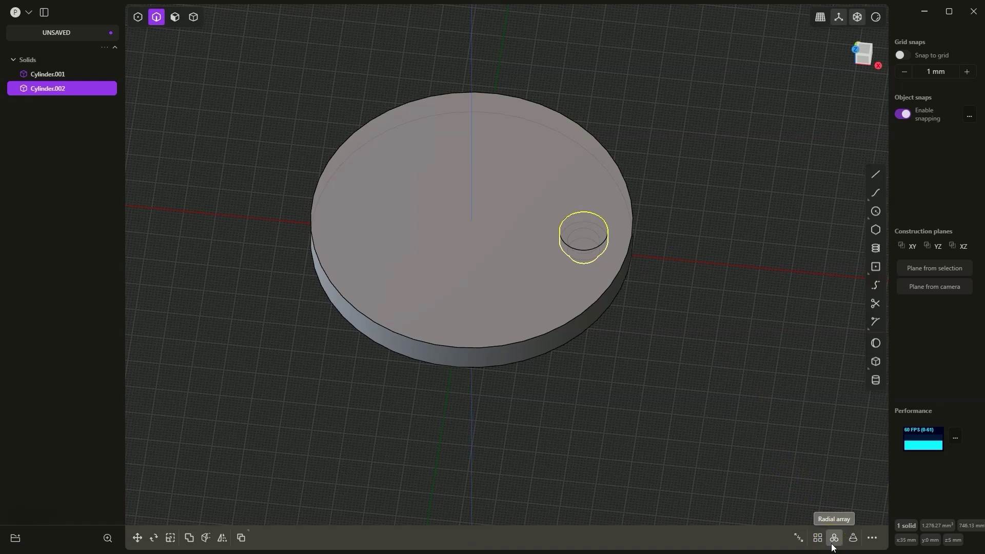
click(797, 453)
key(F3)
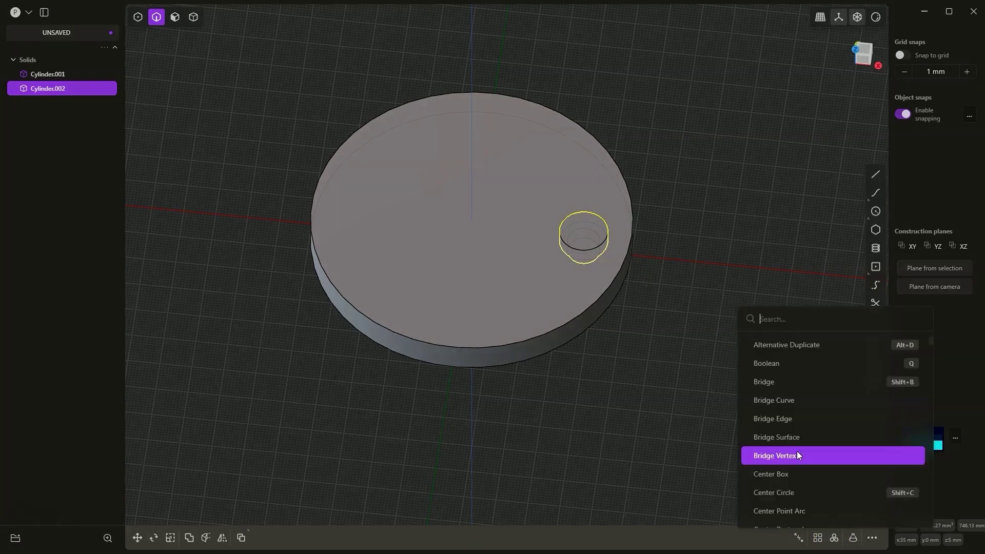
text(aa)
key(BackSpace)
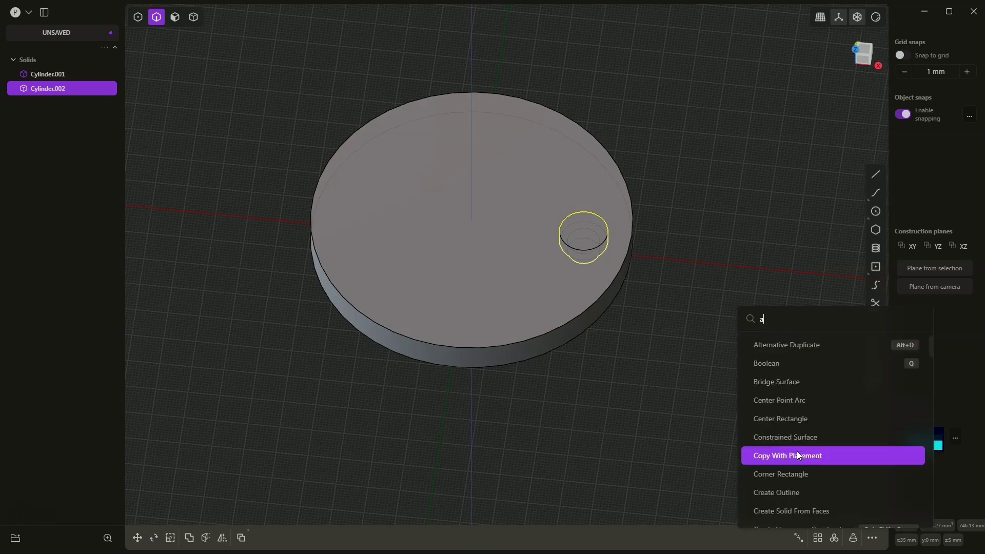
text(rr)
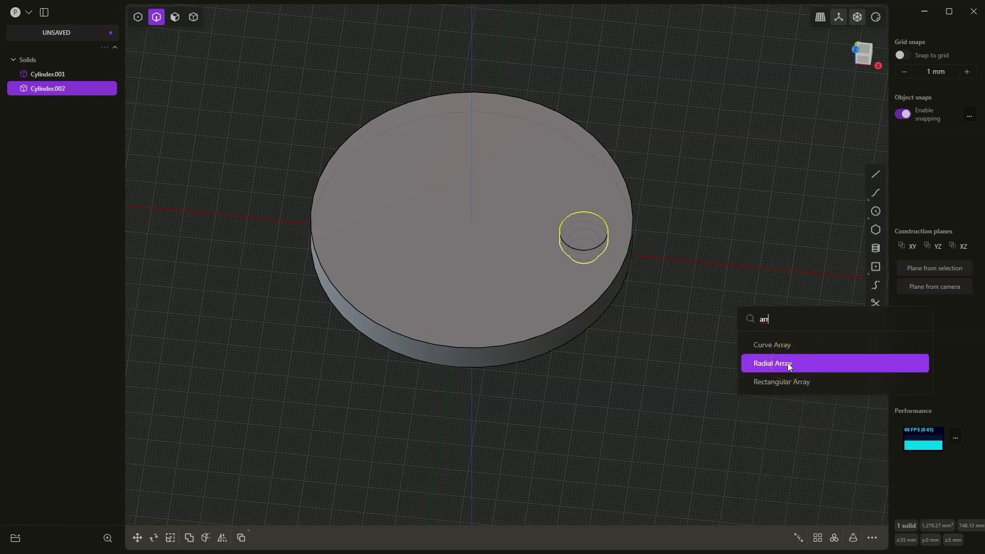
click(764, 454)
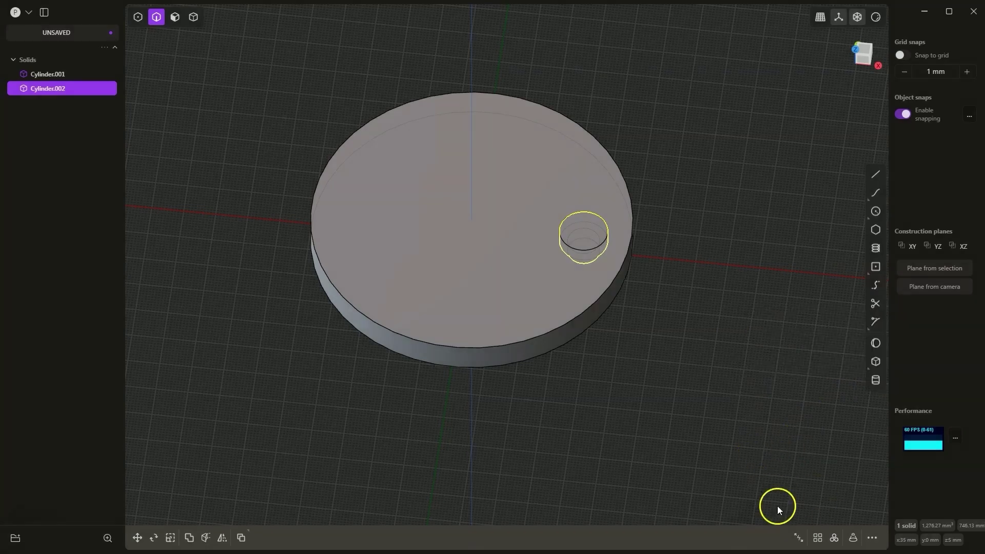
click(834, 538)
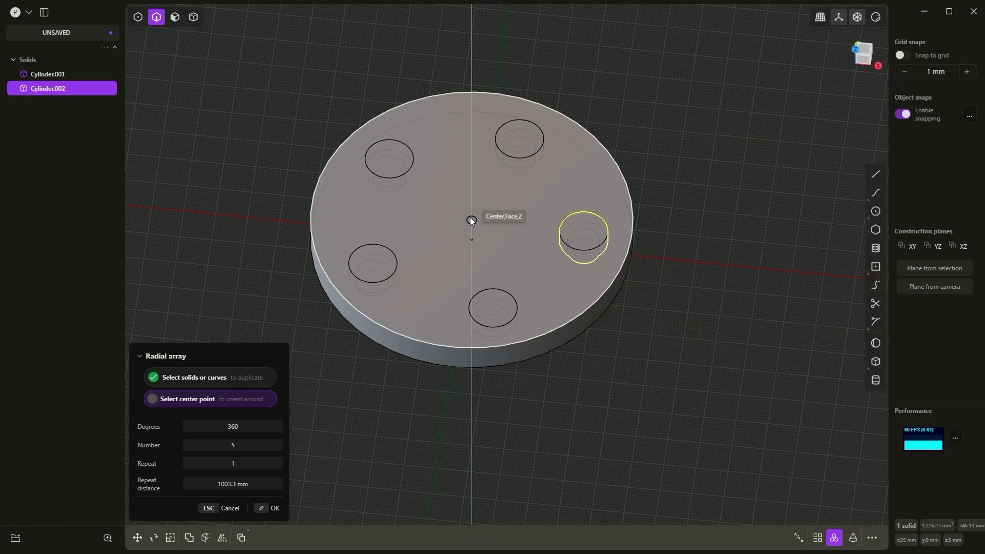
- Snap the array centre to the disc origin and try a 180° spread
mouse_move(471, 221)
mouse_down()
mouse_move(497, 202)
mouse_move(468, 200)
mouse_move(472, 241)
mouse_move(472, 217)
mouse_up()
click(472, 219)
drag(472, 219, 159, 406)
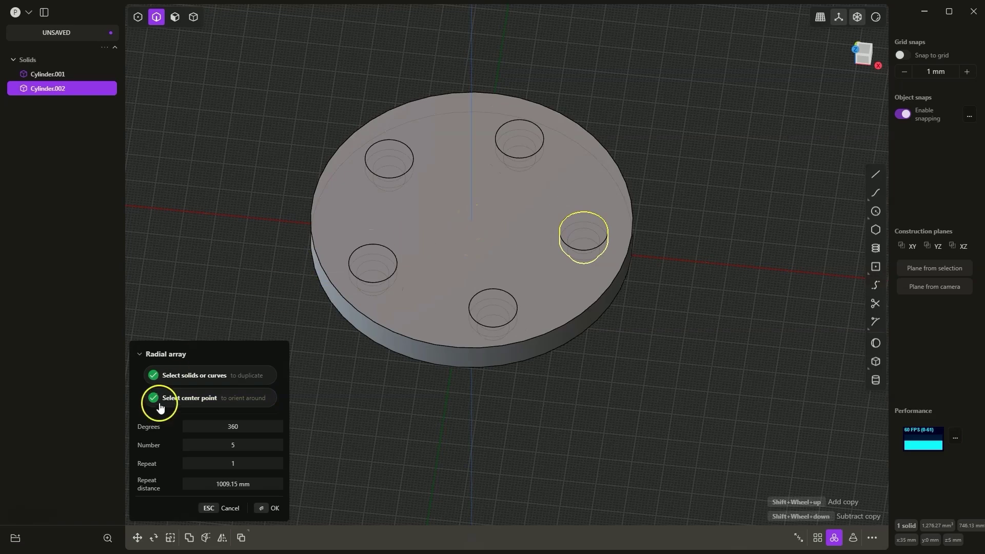
click(251, 430)
text(180)
key(Tab)
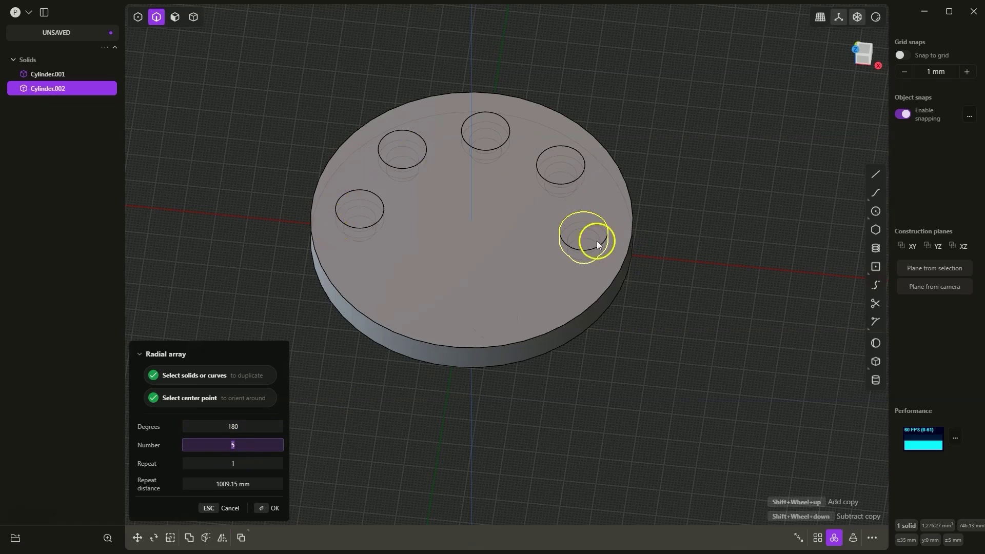
- Set the array angle to 360° with 8 copies
click(239, 426)
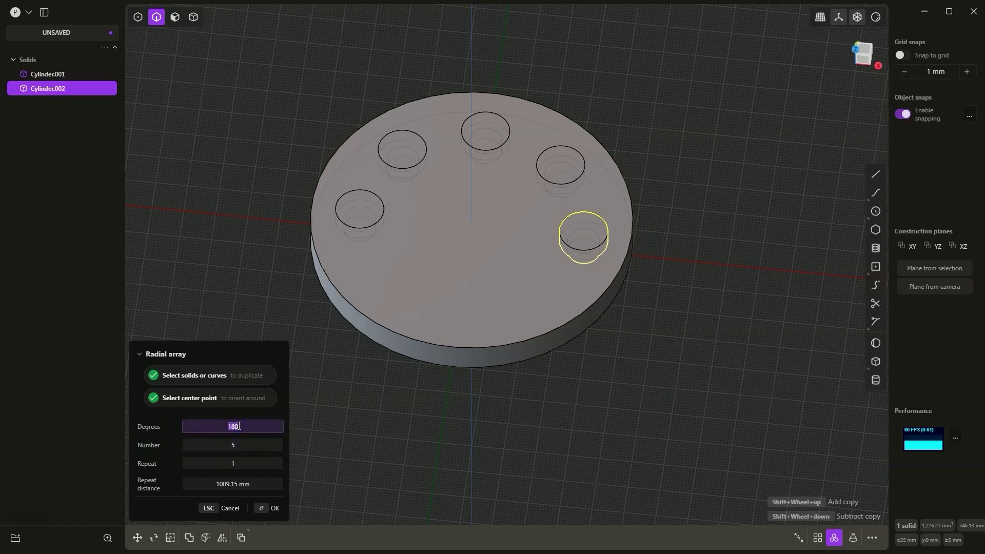
text(360)
click(246, 445)
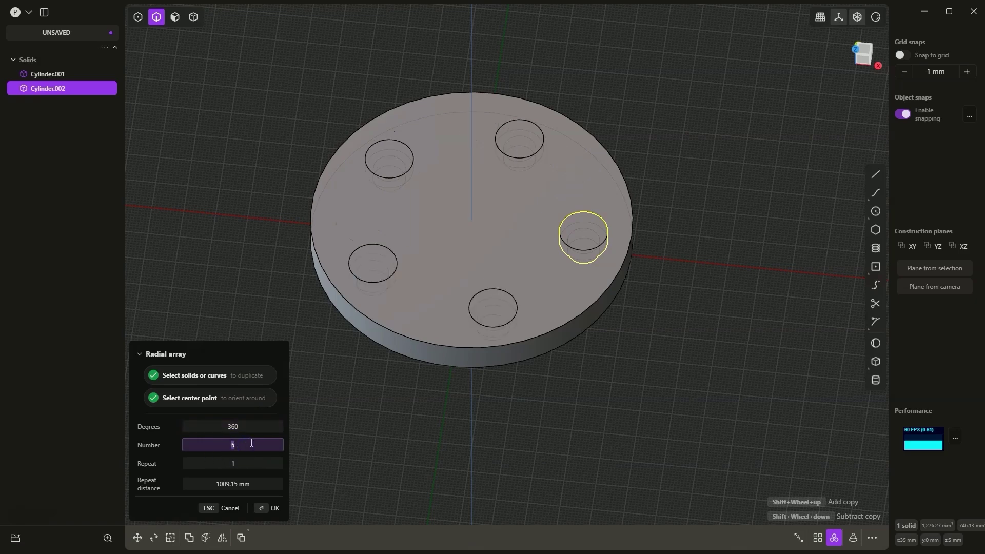
text(8)
click(255, 426)
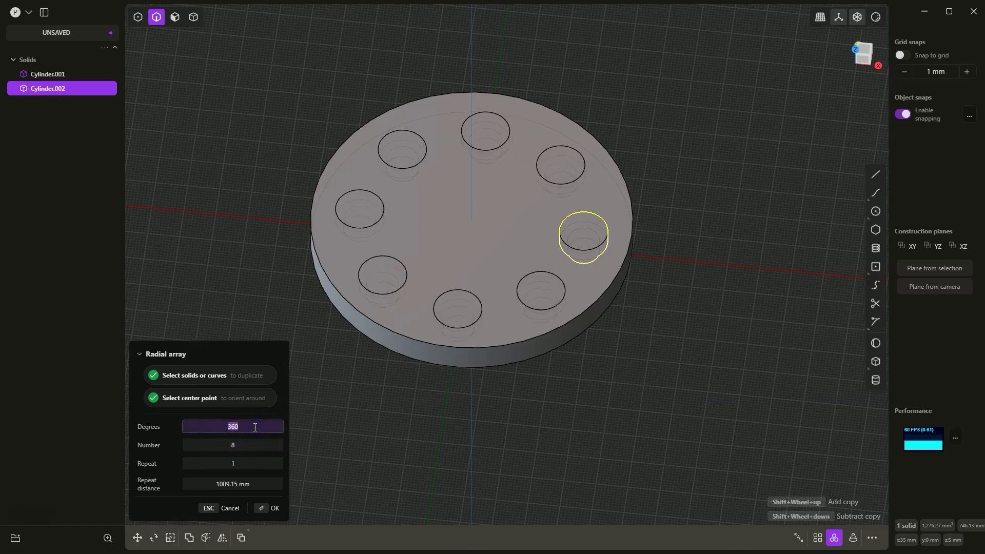
- Try 3 repeats at 100 mm repeat distance and inspect the extra rings
click(241, 464)
text(3)
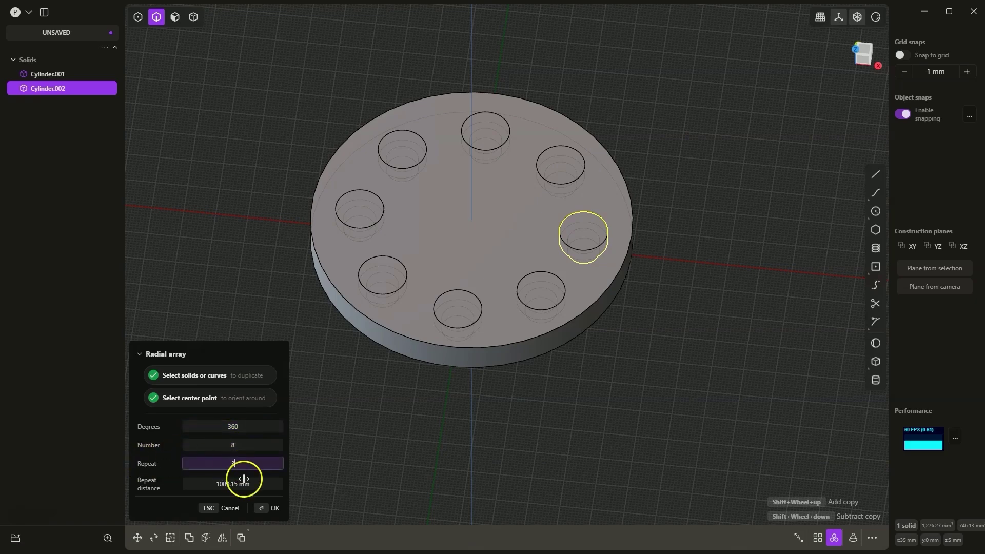
key(Tab)
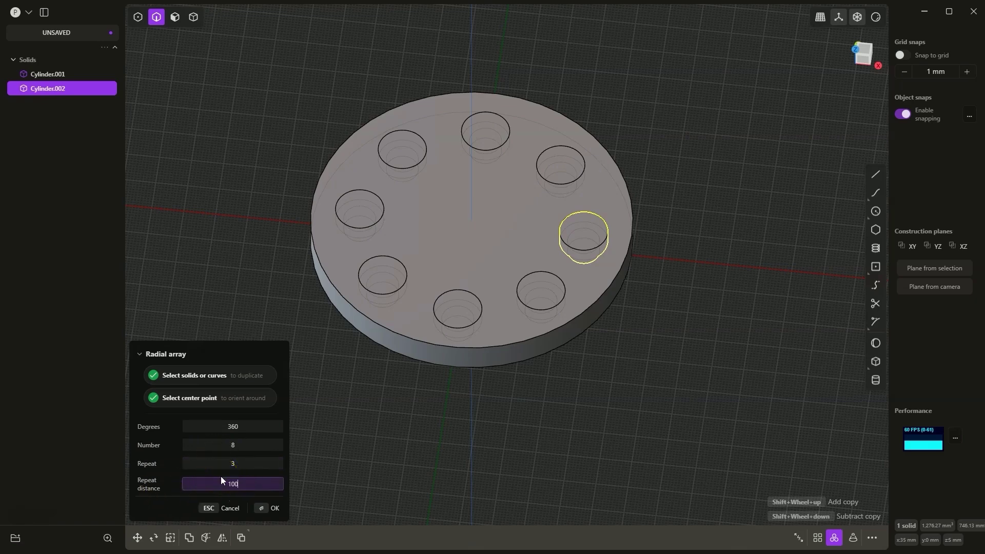
text(100)
click(232, 463)
scroll(518, 343, down, 1)
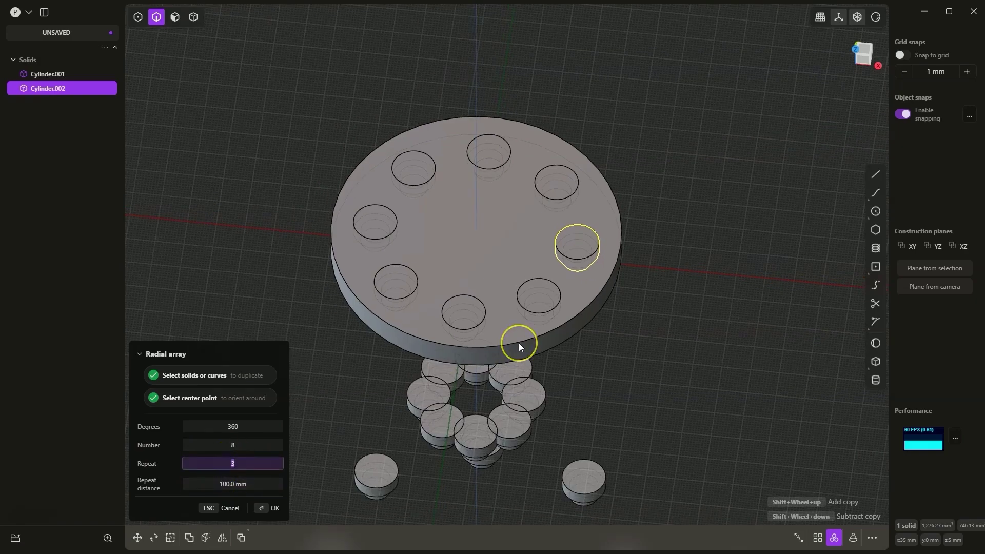
scroll(518, 343, down, 3)
right_drag(538, 383, 534, 457)
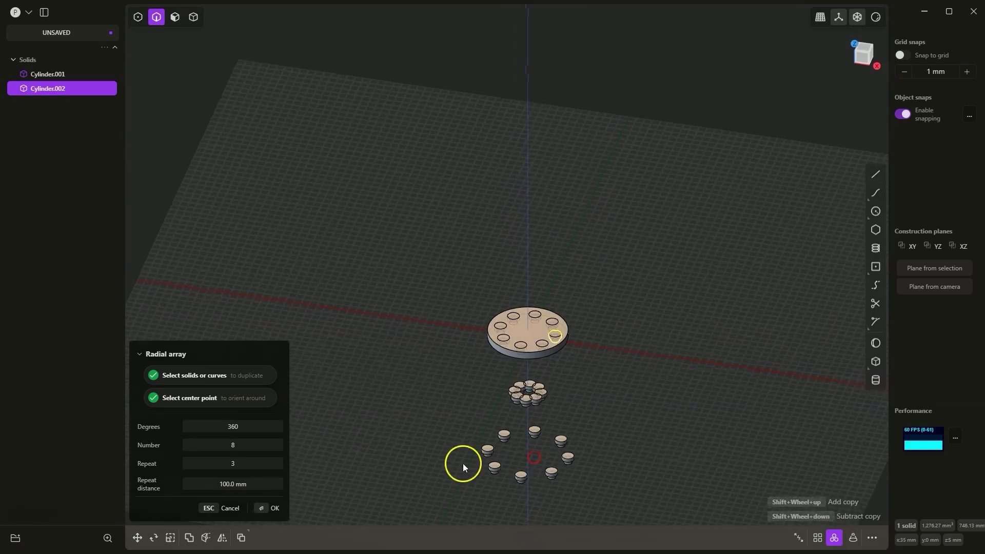
- Reset repeats to 1 and commit the eight-copy radial array
click(237, 464)
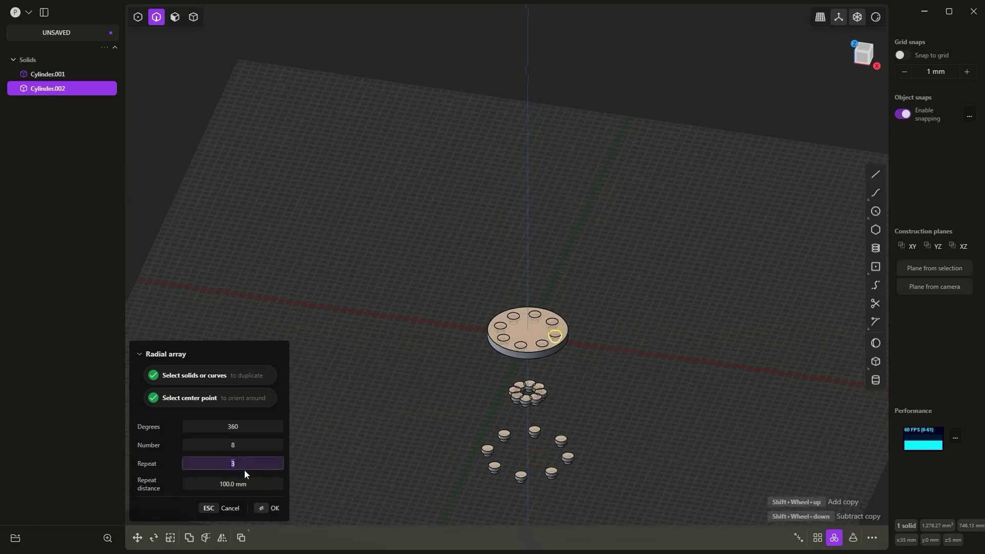
click(246, 444)
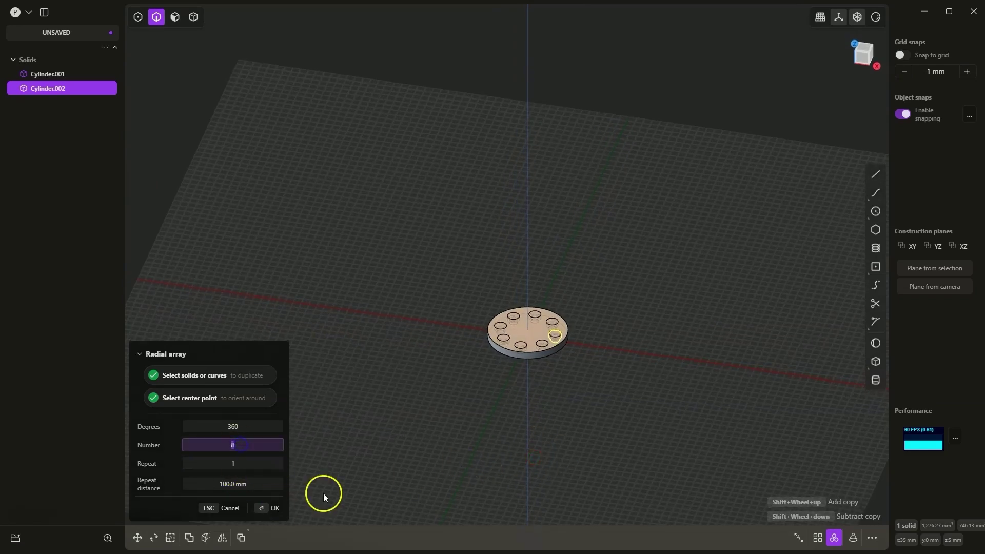
click(270, 511)
click(271, 510)
click(488, 373)
middle_drag(545, 259, 550, 312)
- Put Cylinder.002 through Cylinder.009 into a new group
click(550, 288)
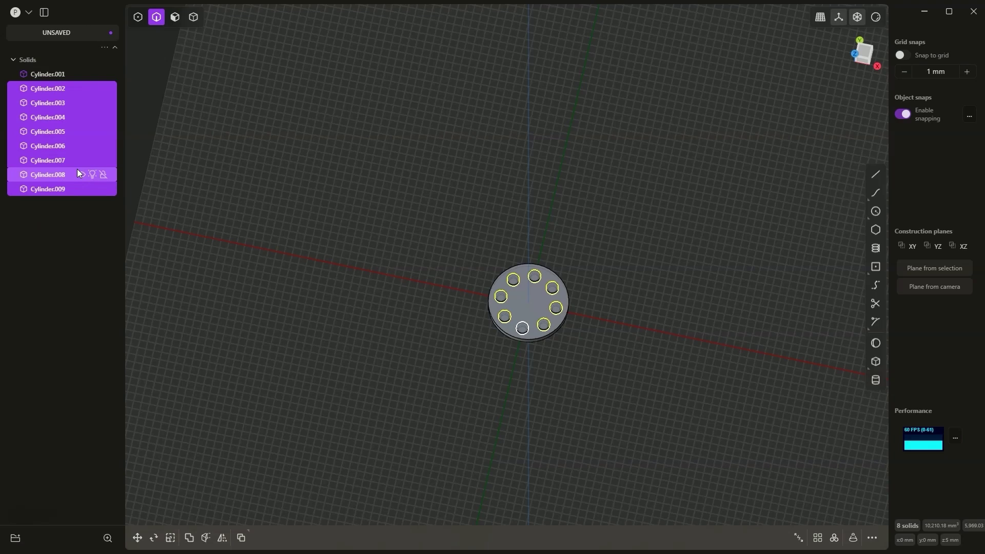
click(67, 88)
click(15, 538)
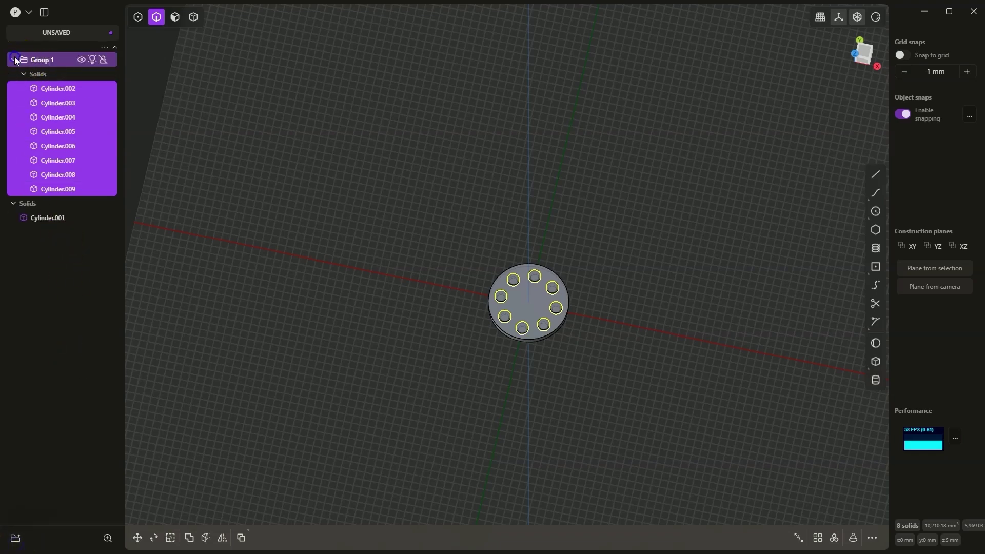
click(12, 60)
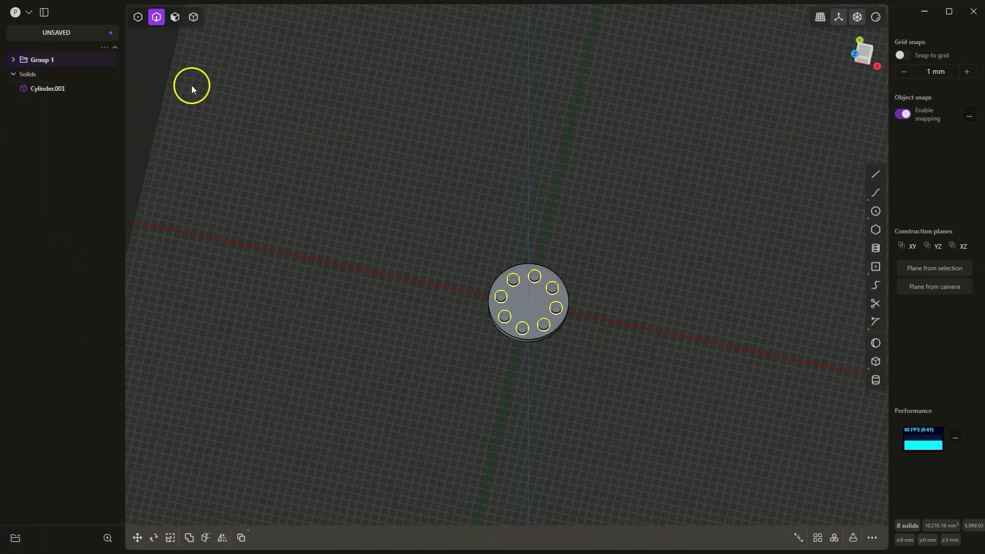
click(12, 60)
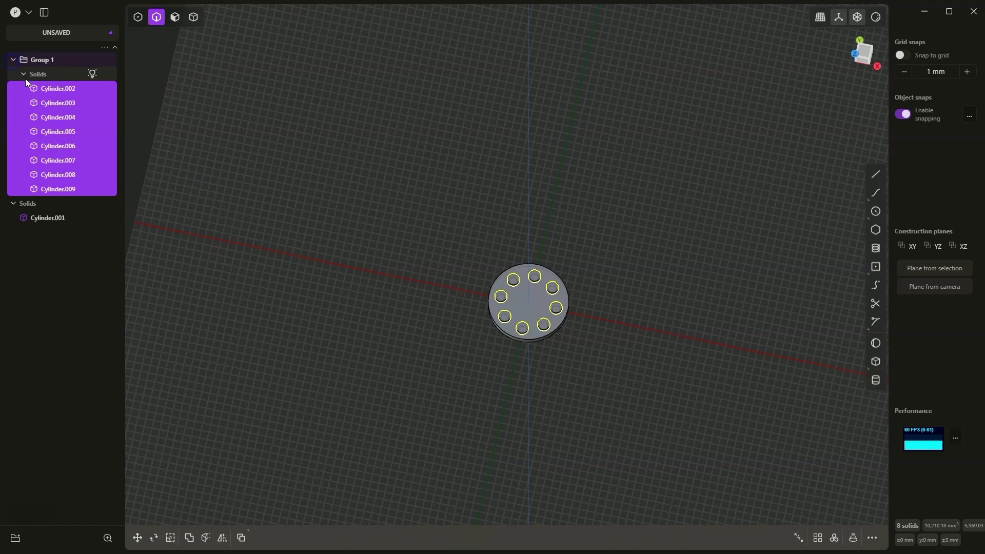
- Rename the group to 'Cylinder' and clear the selection
double_click(52, 58)
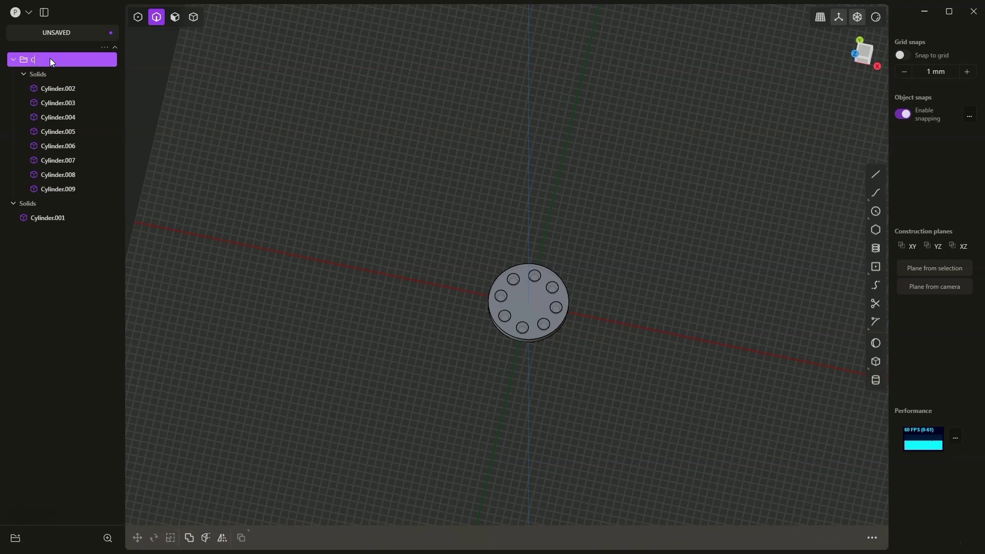
text(Cylinder)
key(Return)
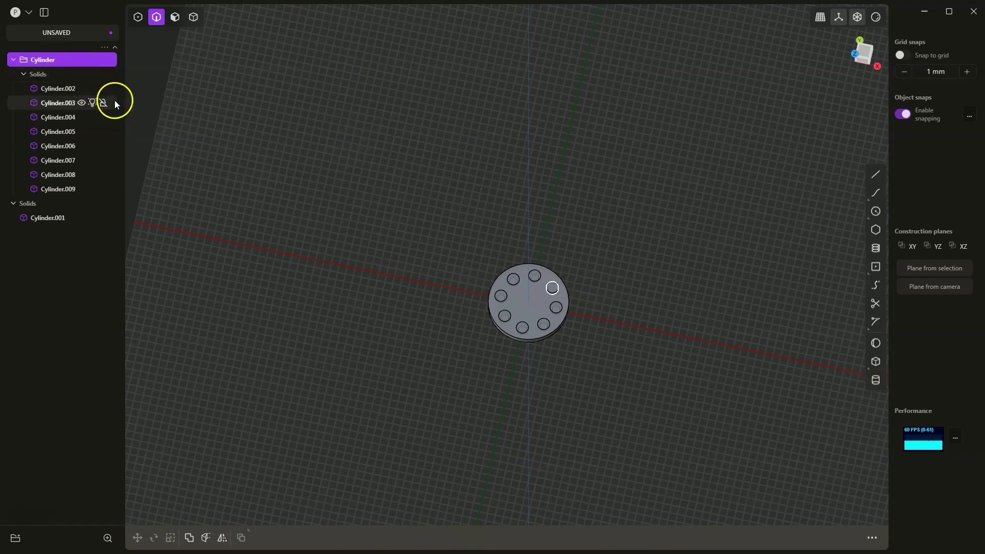
click(43, 75)
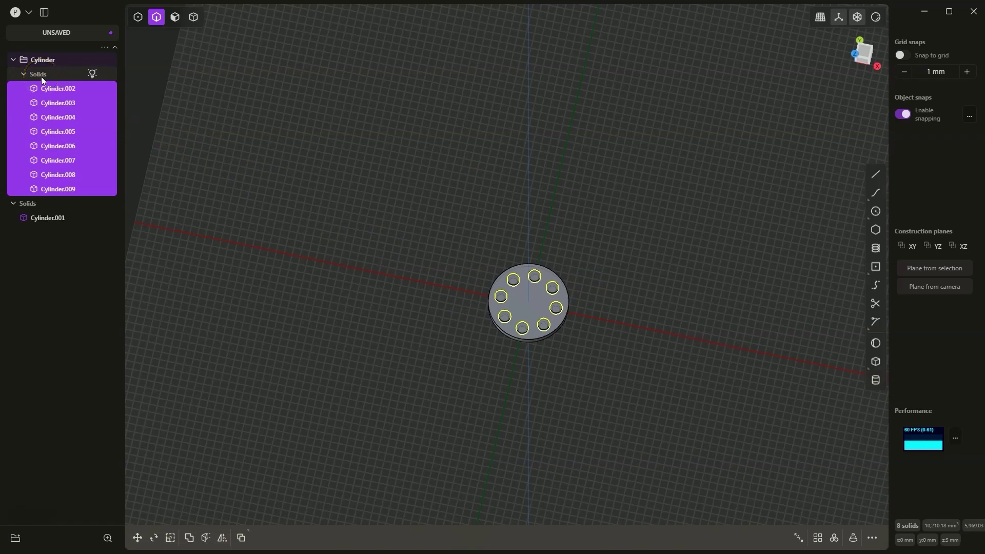
click(426, 164)
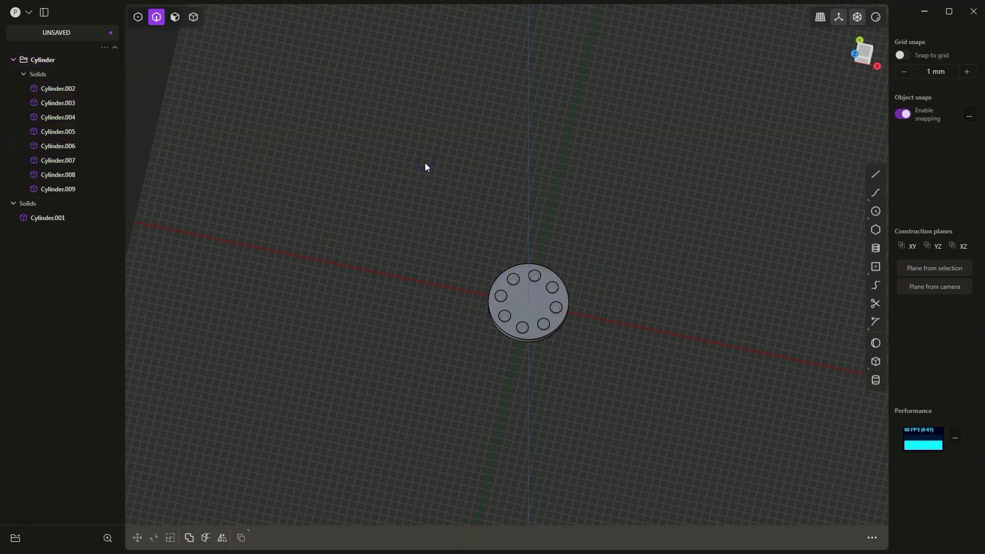
- Boolean-difference the eight grouped cylinders out of disc Cylinder.001
scroll(544, 298, up, 5)
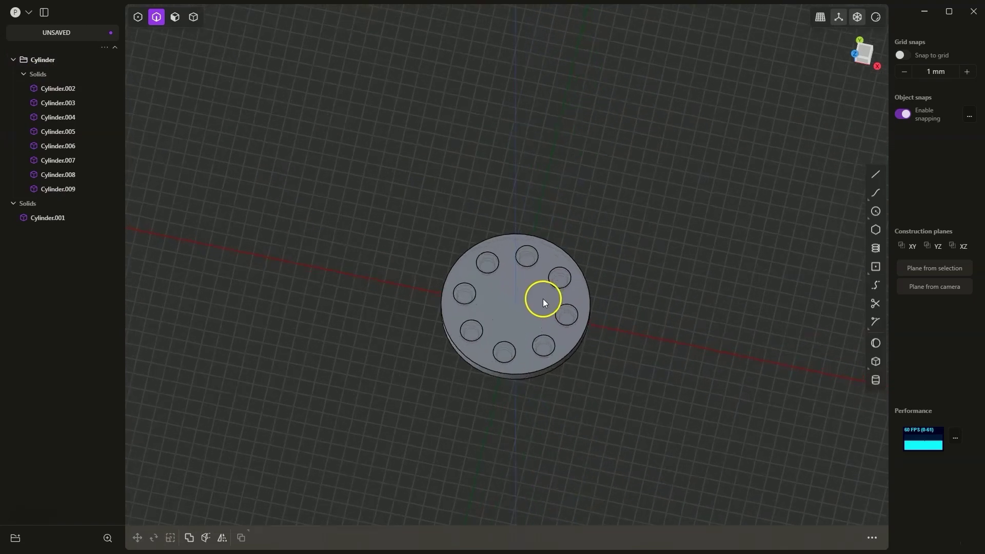
click(47, 219)
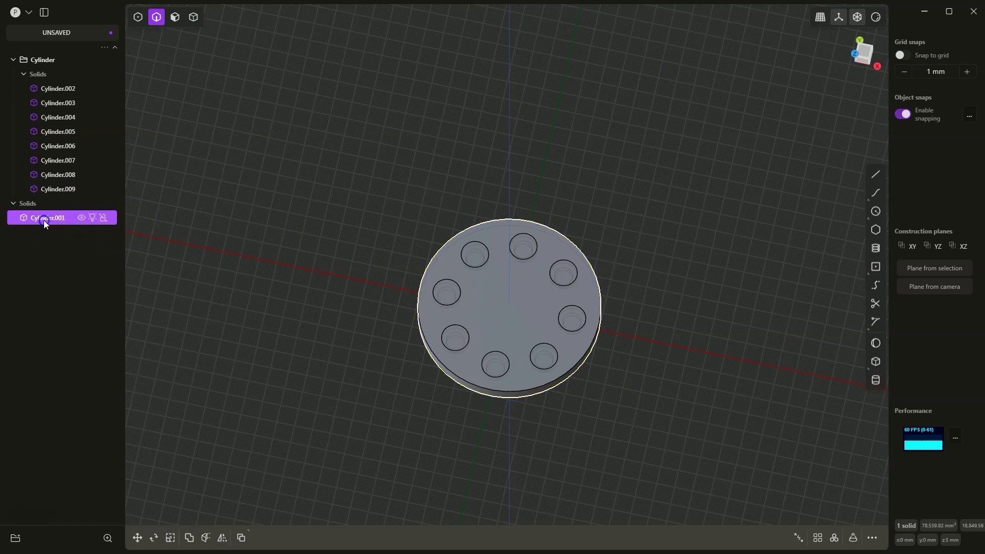
shift+click(38, 75)
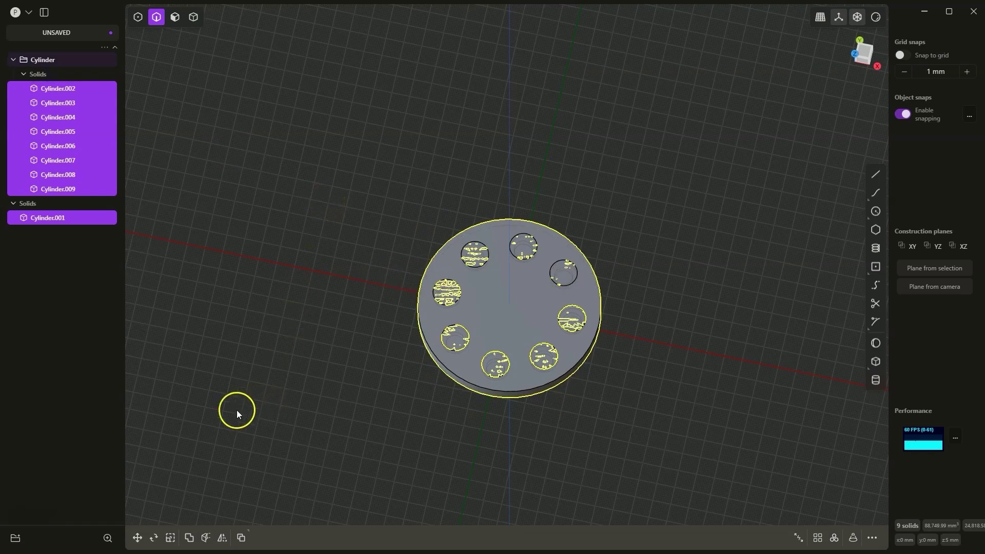
click(189, 537)
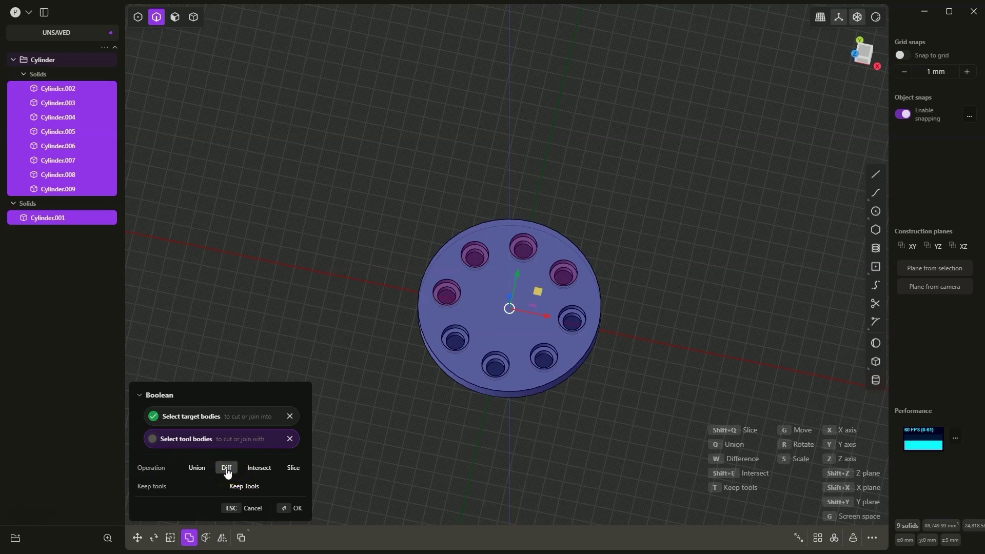
click(290, 509)
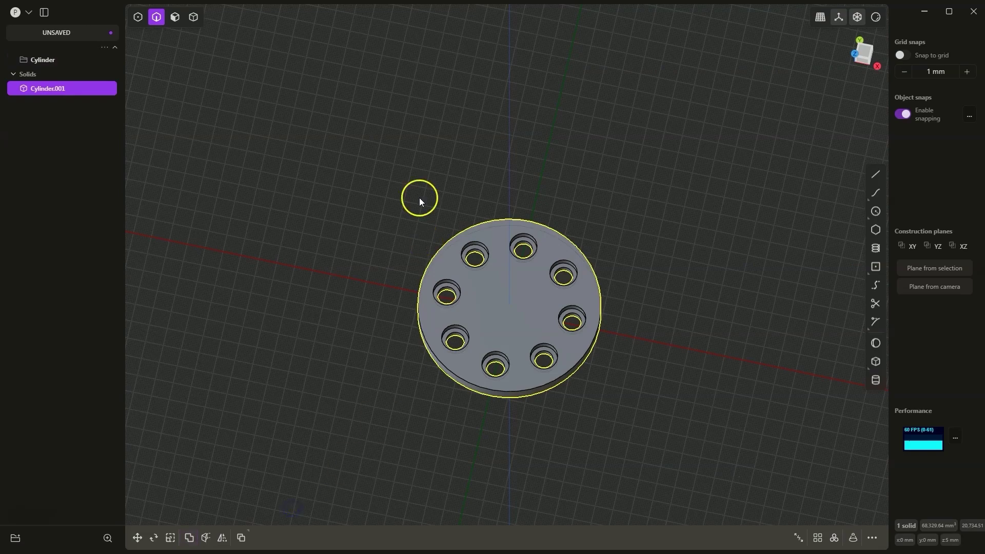
click(376, 194)
right_drag(595, 314, 549, 329)
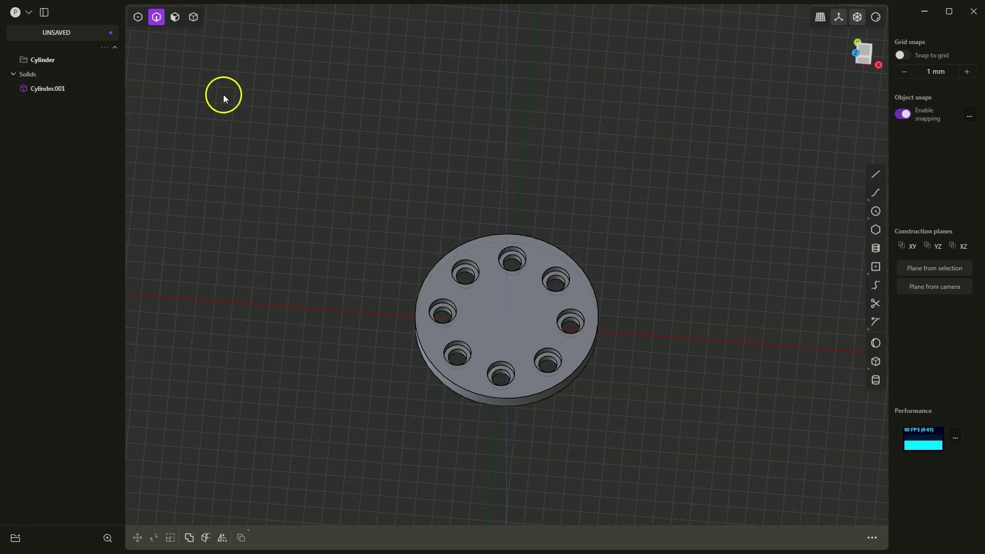
- Undo the boolean hole cut and clear the selection
key(ctrl+a)
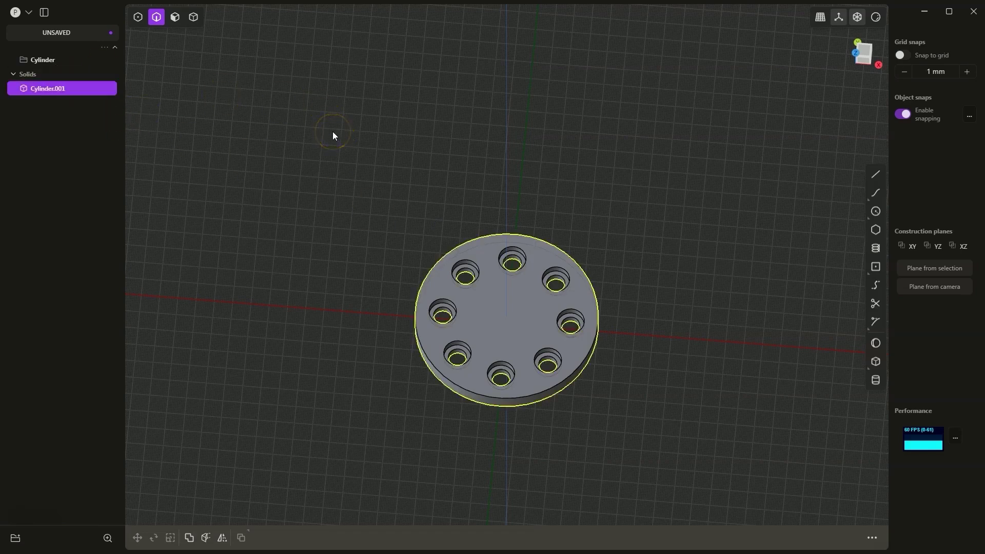
click(447, 243)
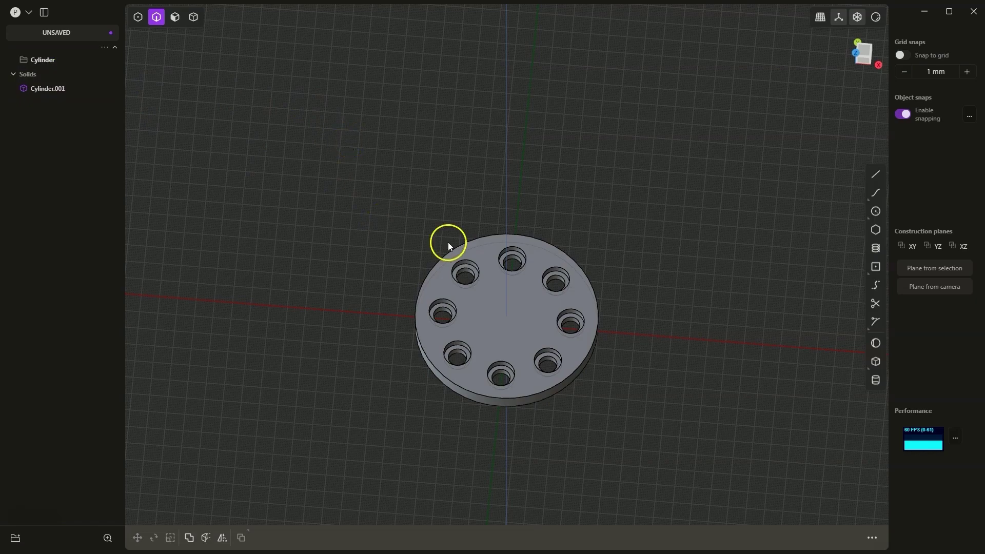
click(454, 241)
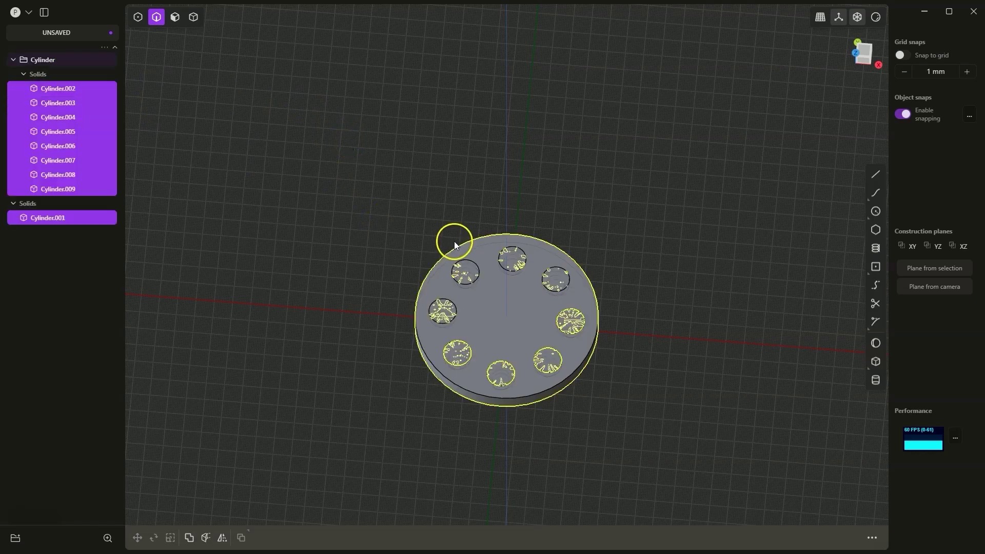
click(186, 193)
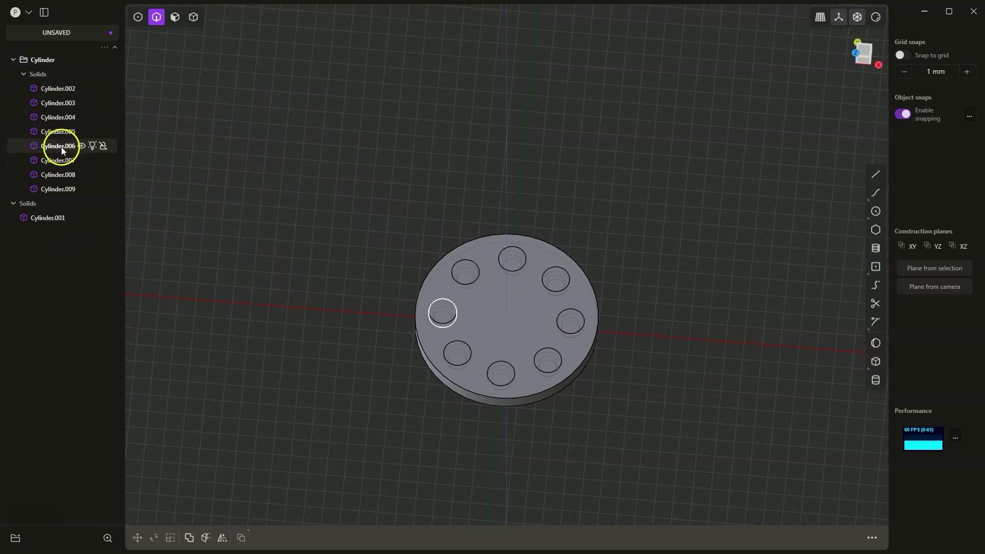
- Duplicate the eight hole cylinders in place and group the copies, Solid 10–17, as Group 2
click(36, 78)
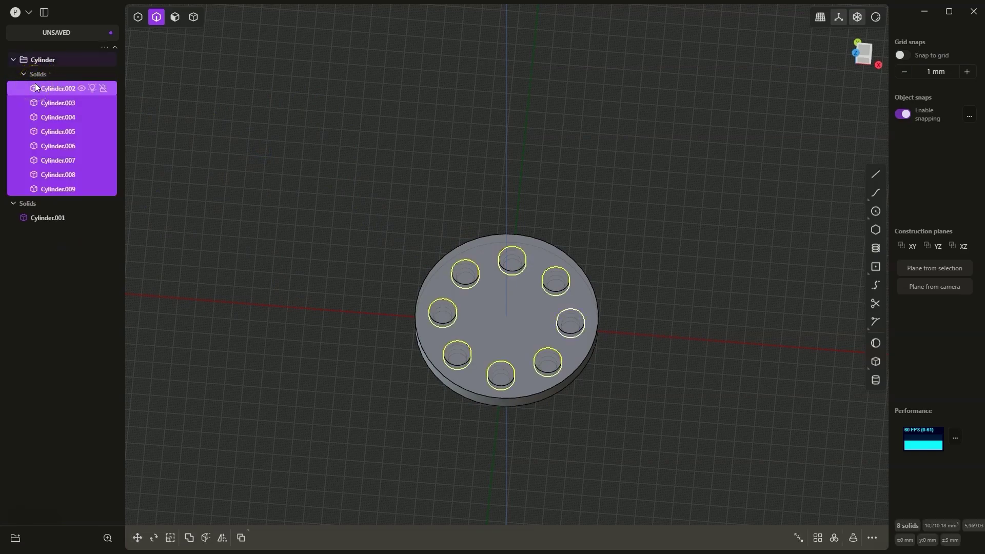
key(ctrl+d)
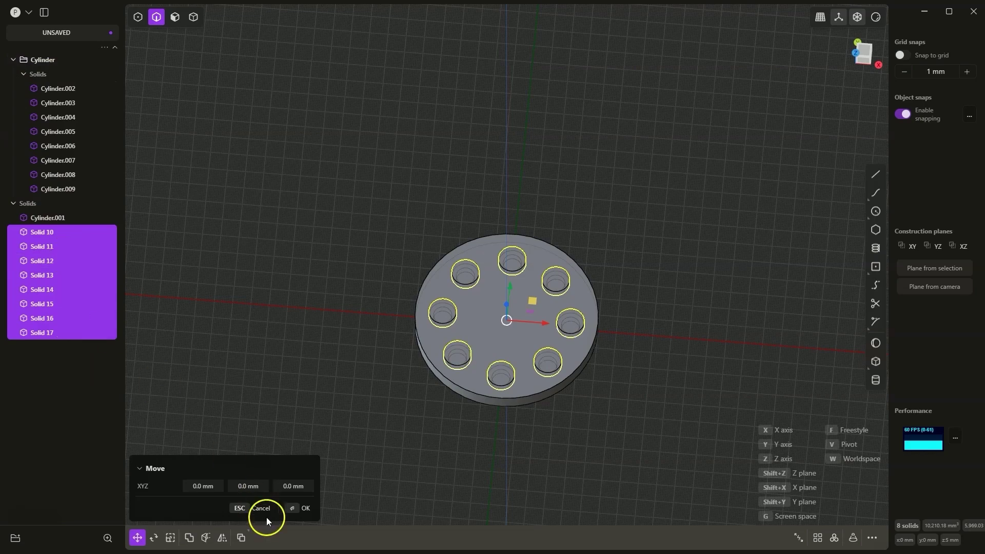
click(255, 510)
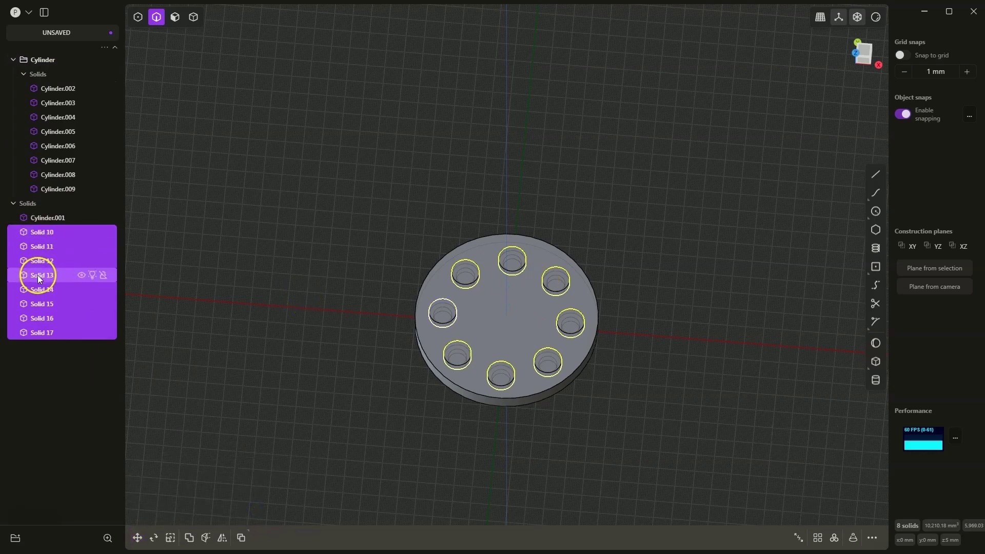
click(15, 537)
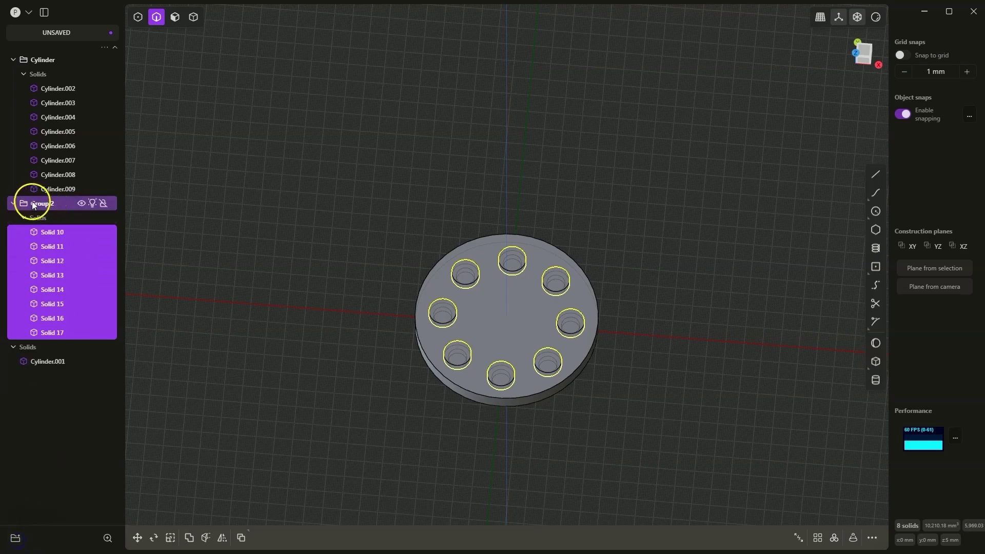
click(14, 203)
click(13, 203)
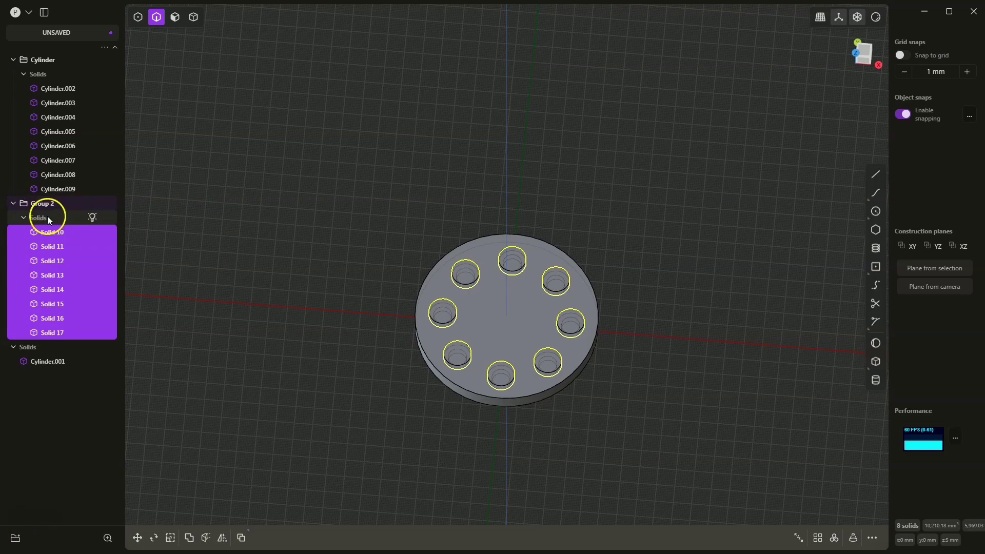
click(13, 203)
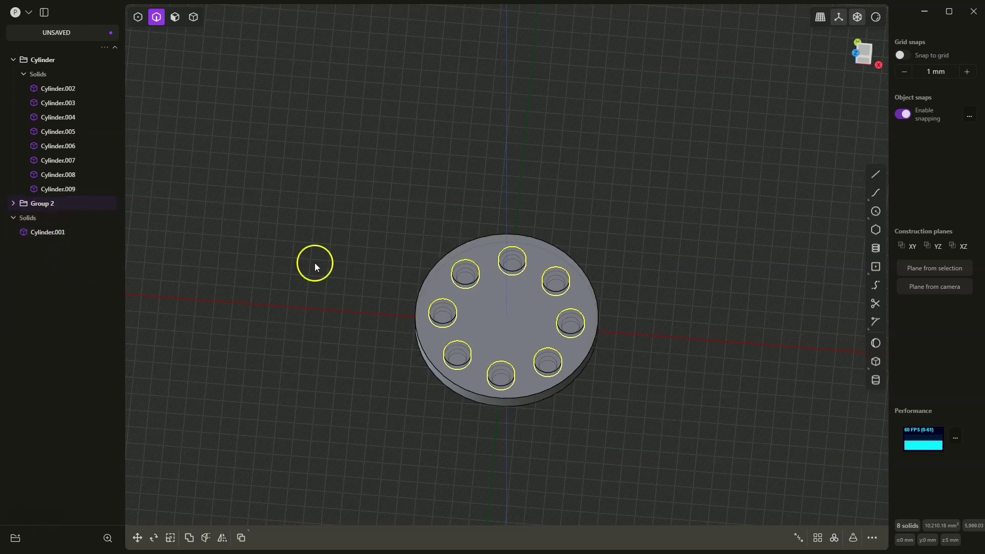
click(55, 232)
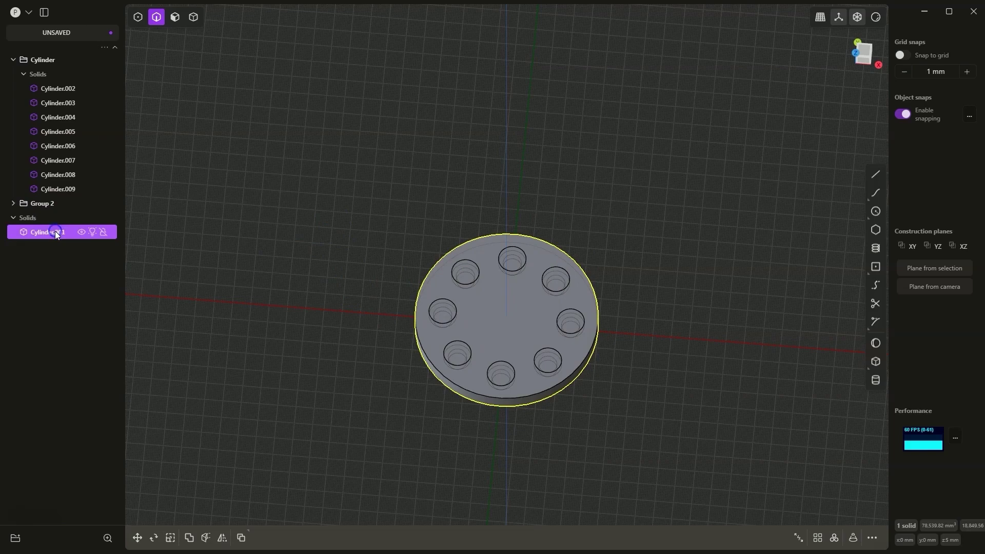
- Subtract the eight hole cylinders from Cylinder.001 with a boolean difference
shift+click(39, 74)
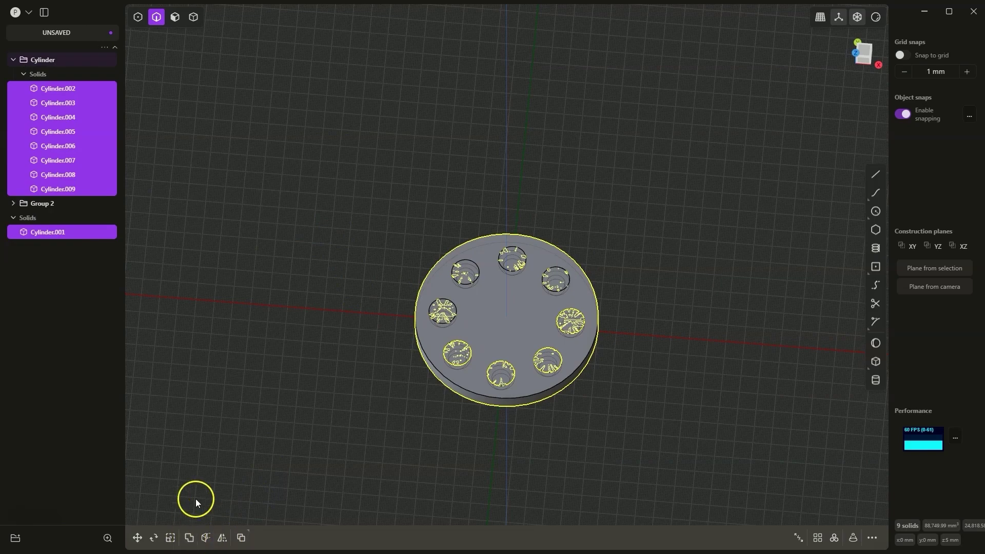
key(minus)
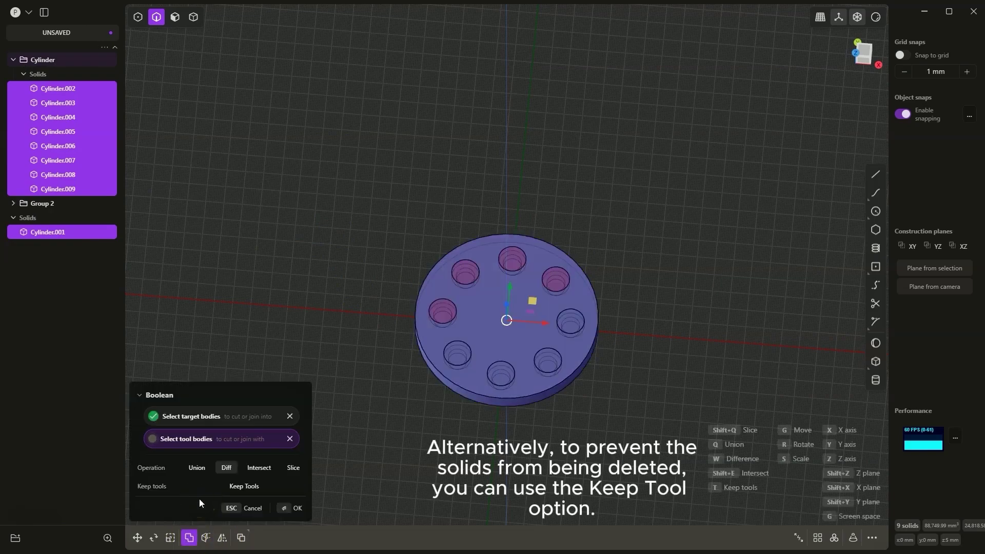
key(Return)
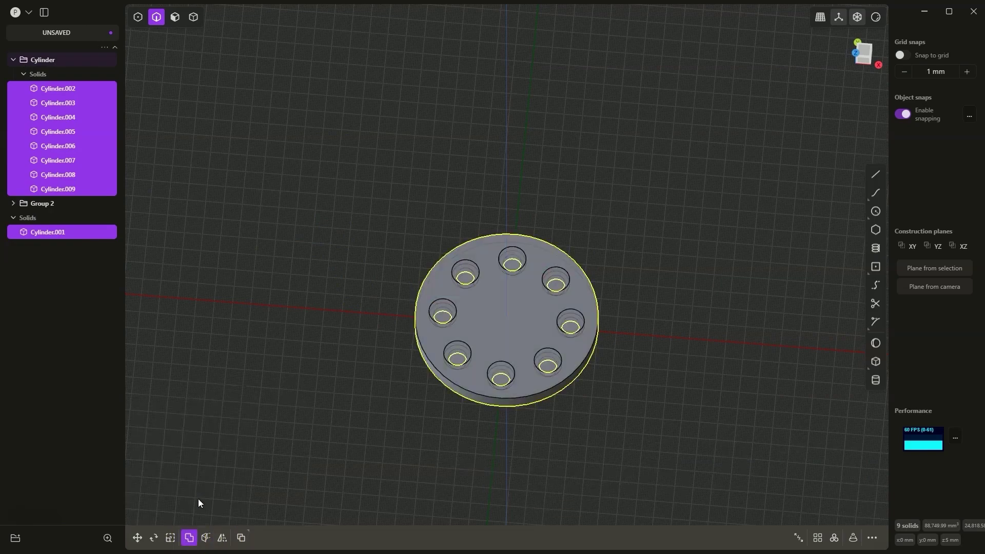
click(312, 199)
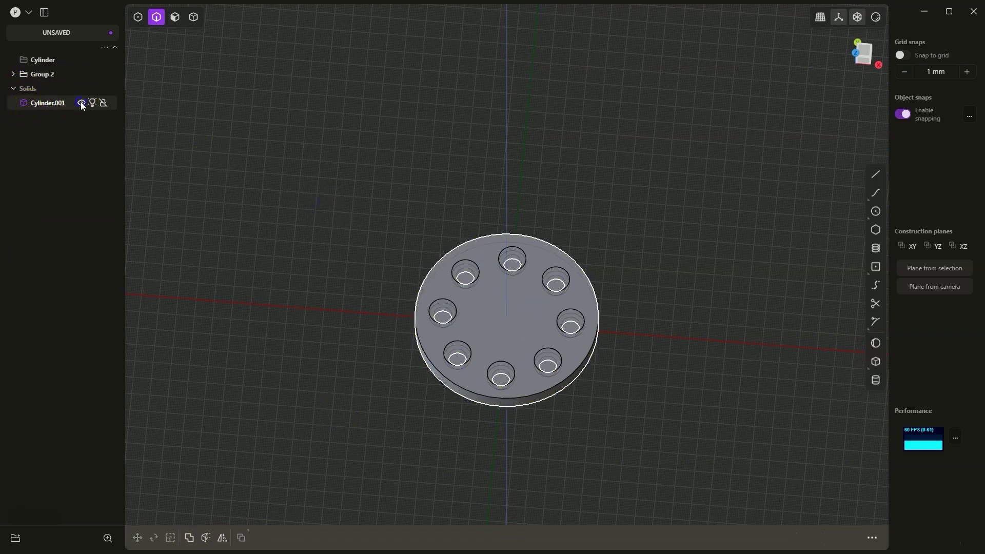
click(81, 103)
click(80, 102)
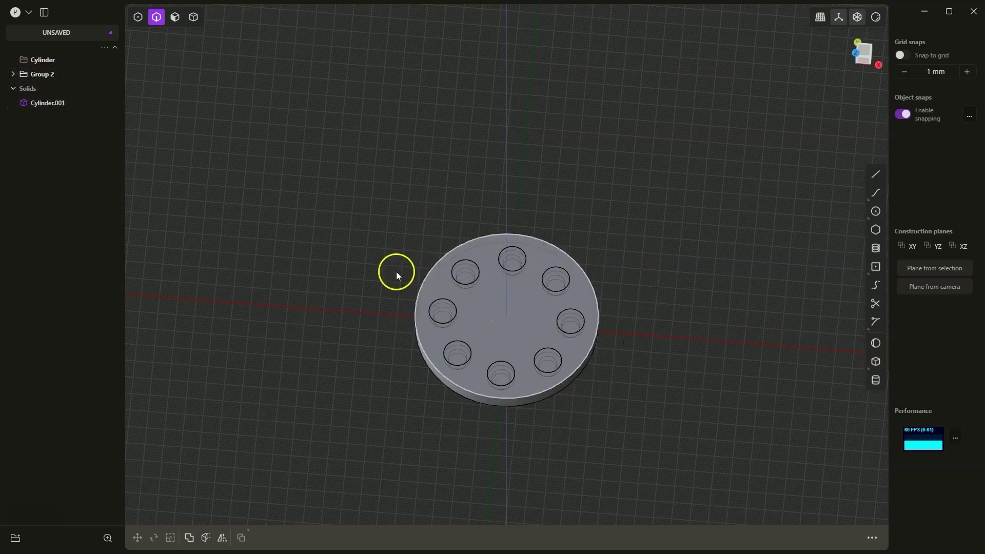
- Hide Group 2's copied cylinders so the disc's eight counterbored holes show open
click(14, 77)
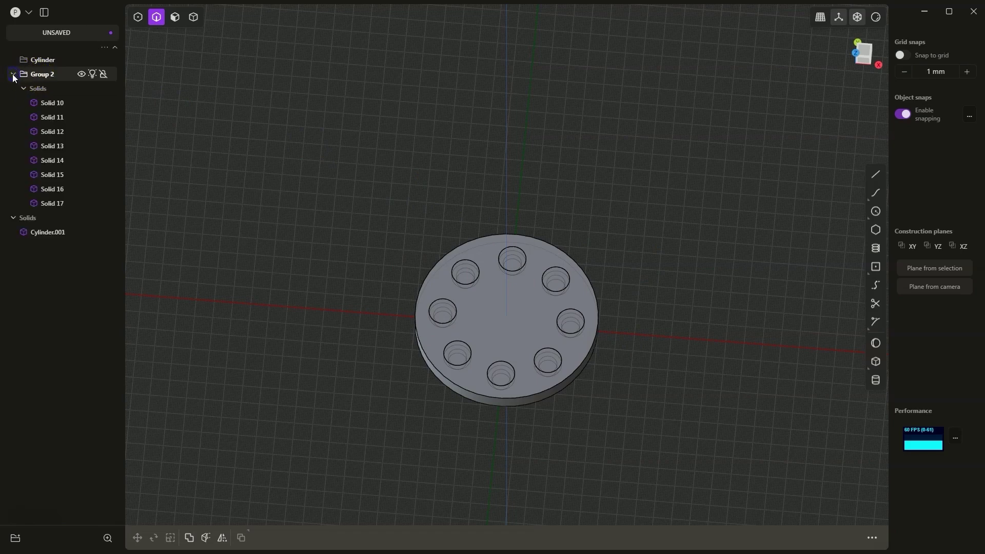
click(13, 75)
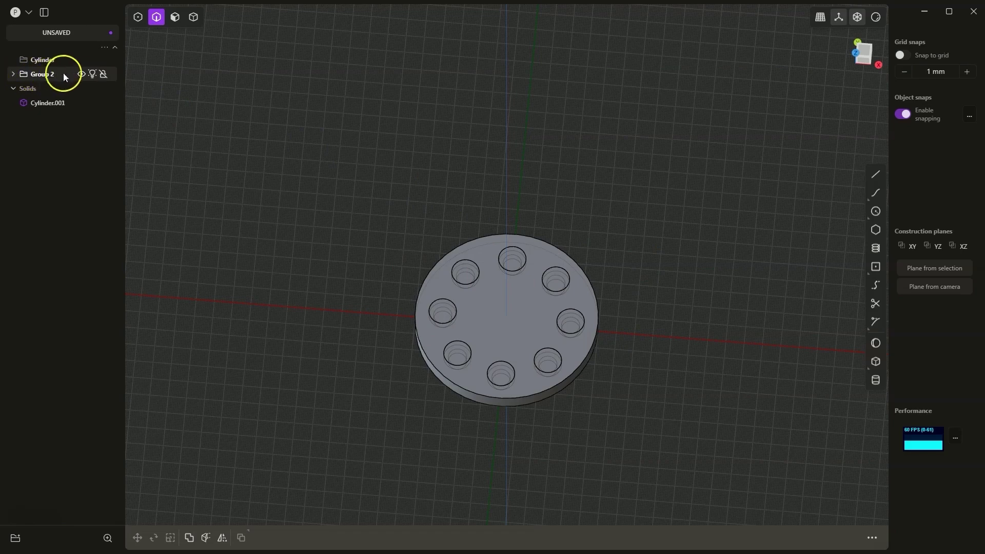
click(81, 74)
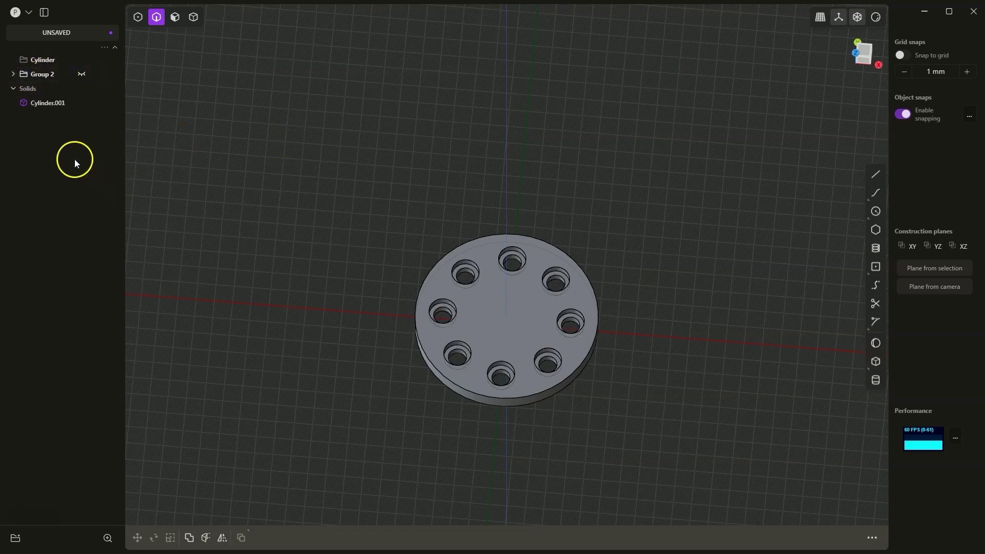
click(14, 74)
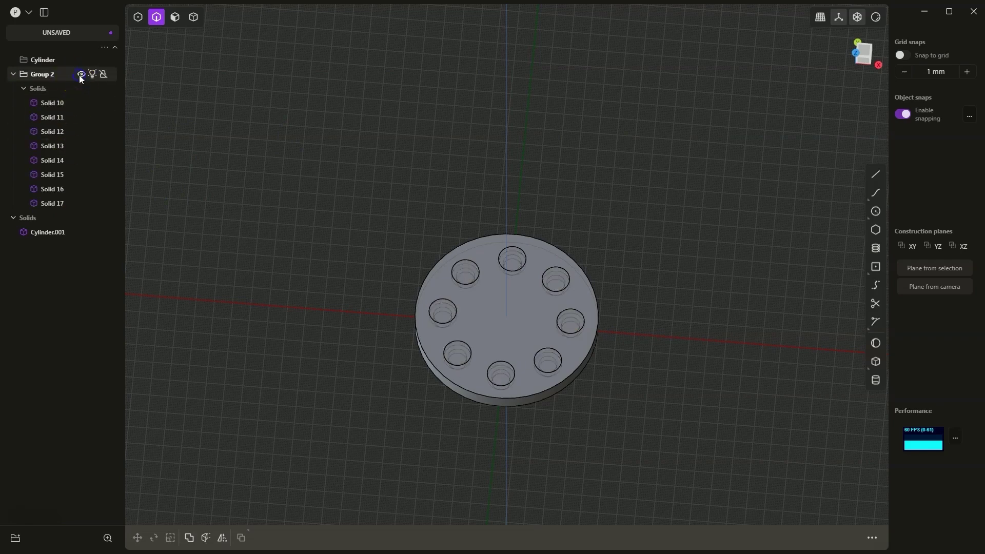
click(14, 74)
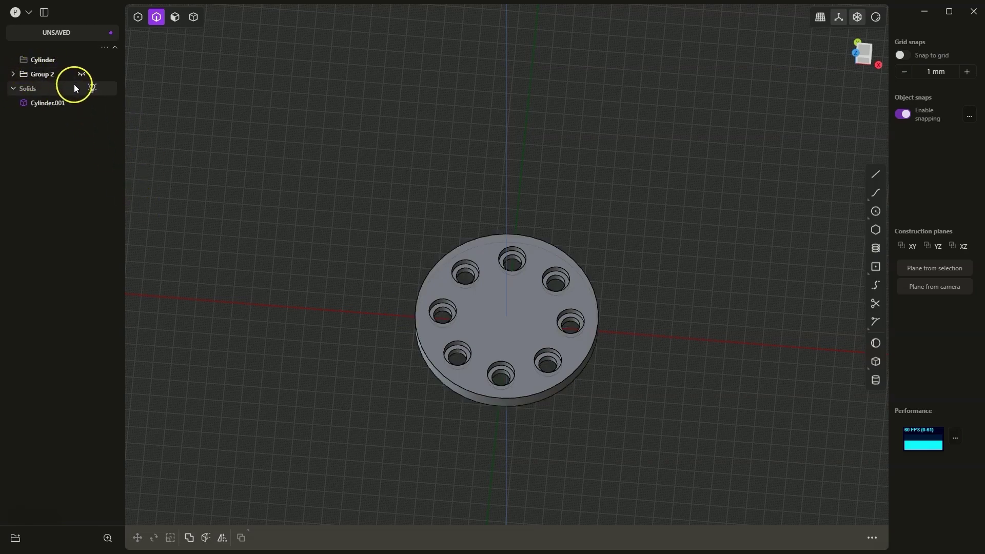
click(44, 83)
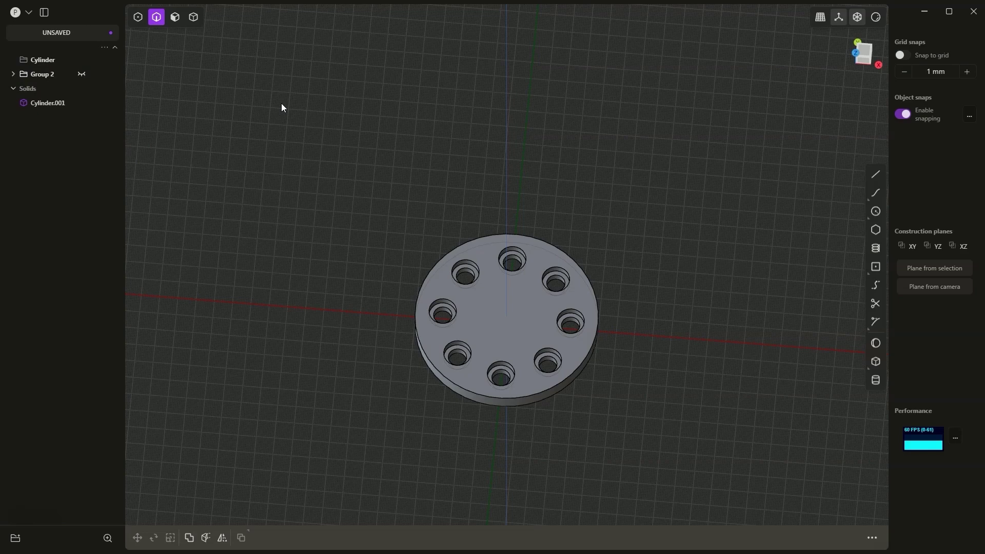
- In top view, draw a 5 × 5 mm centre rectangle on the disc's rim point on the X axis
click(862, 56)
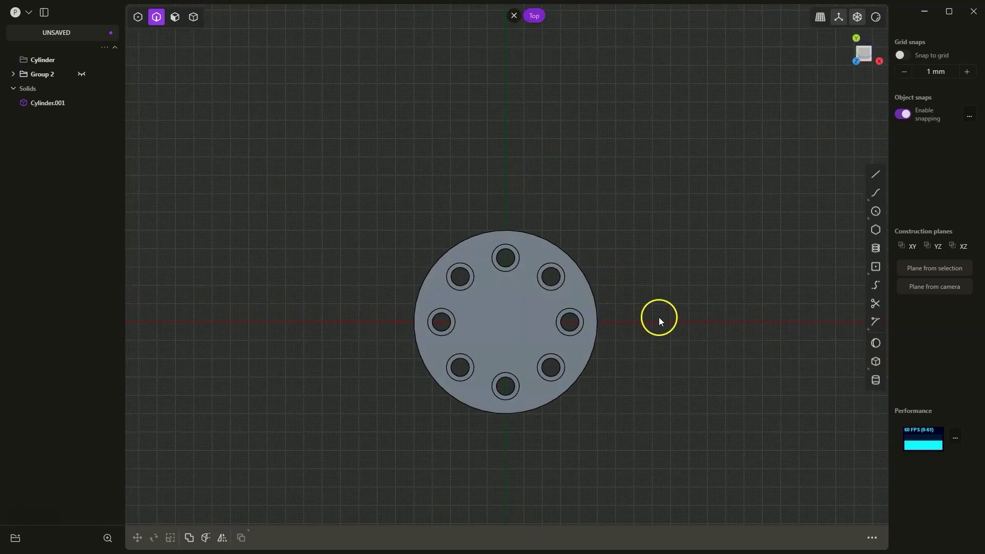
click(877, 269)
click(877, 270)
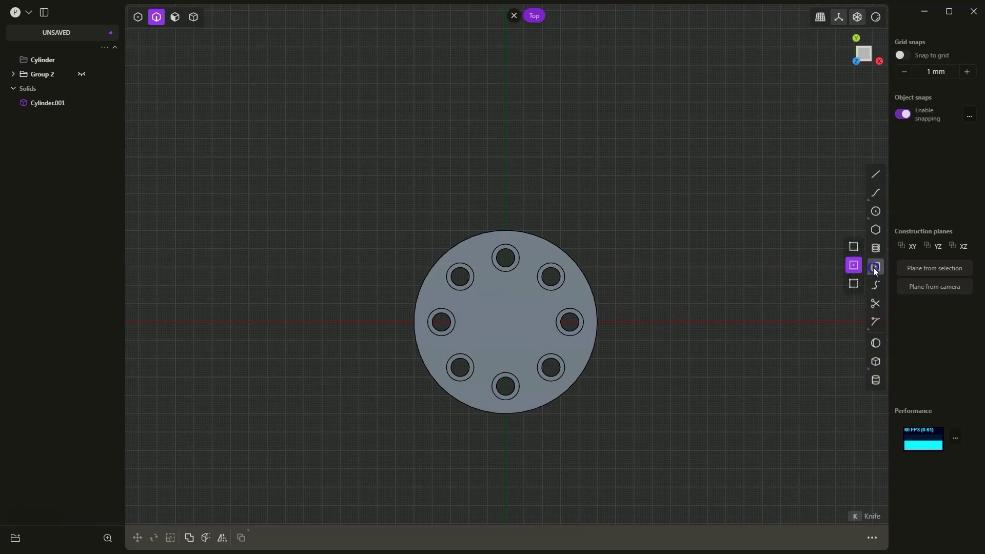
click(855, 266)
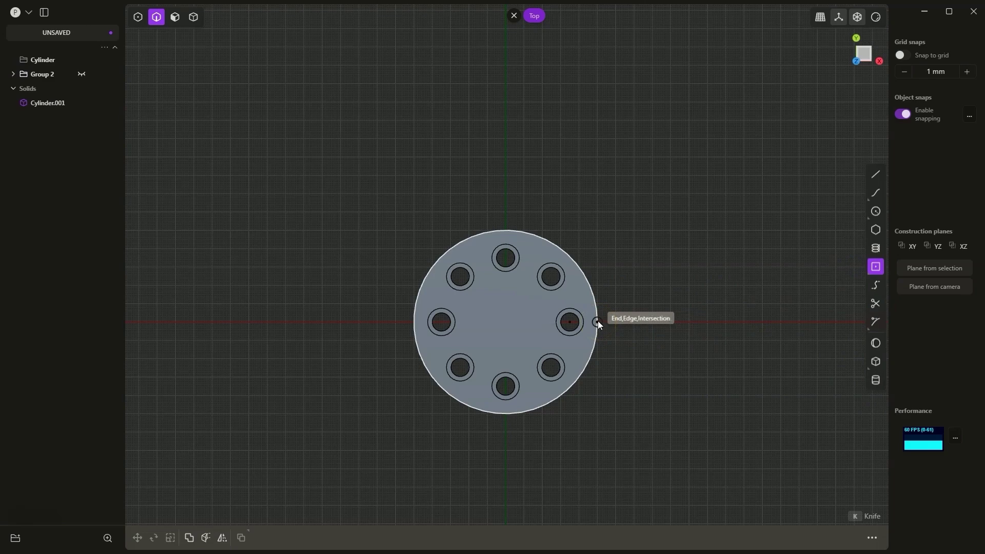
drag(599, 324, 615, 329)
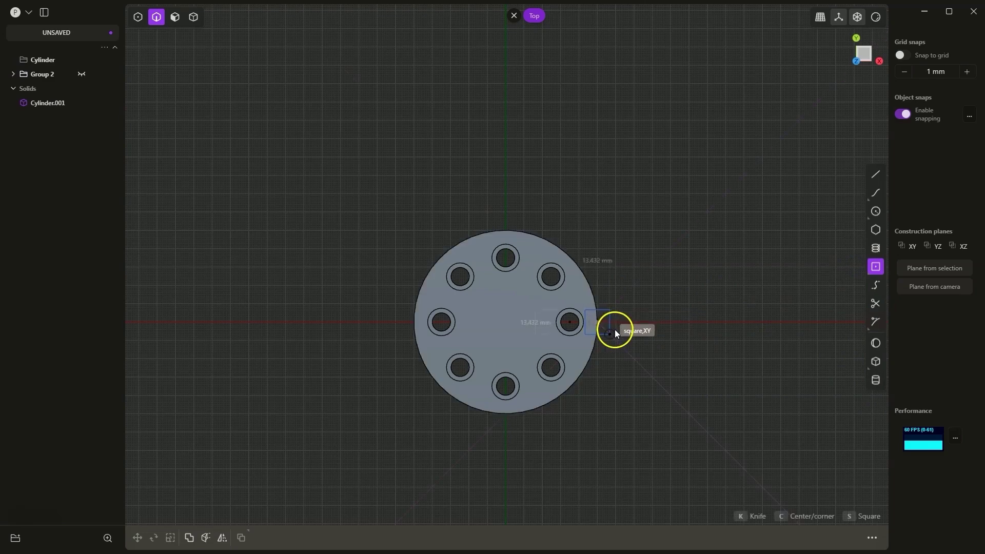
key(Tab)
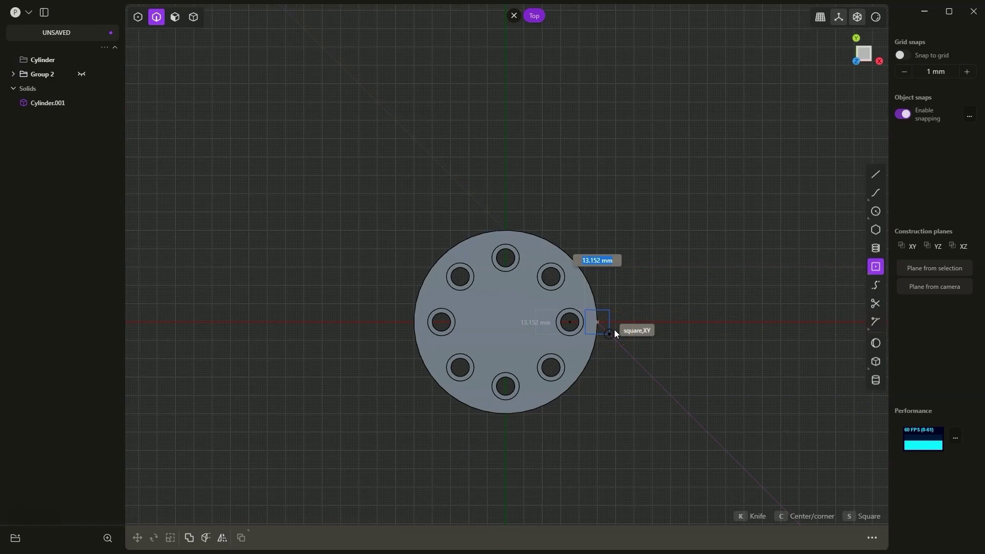
text(5)
key(Tab)
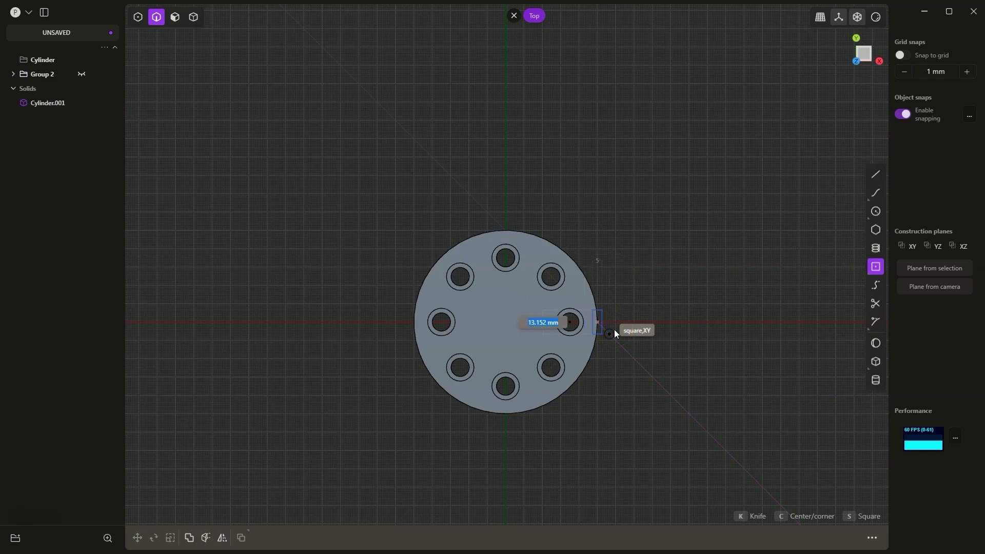
text(5)
key(Return)
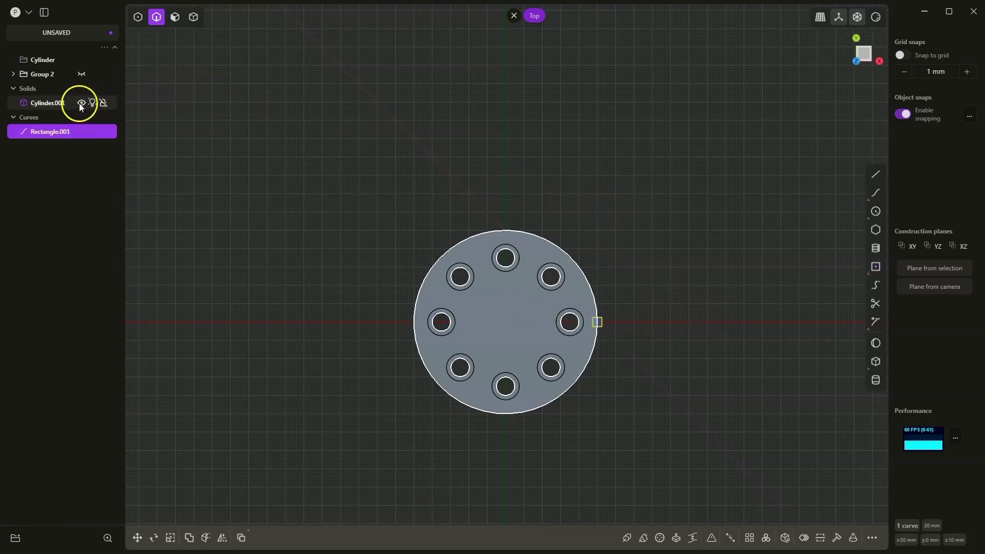
- Hide the disc and select the square's four corner points
click(82, 103)
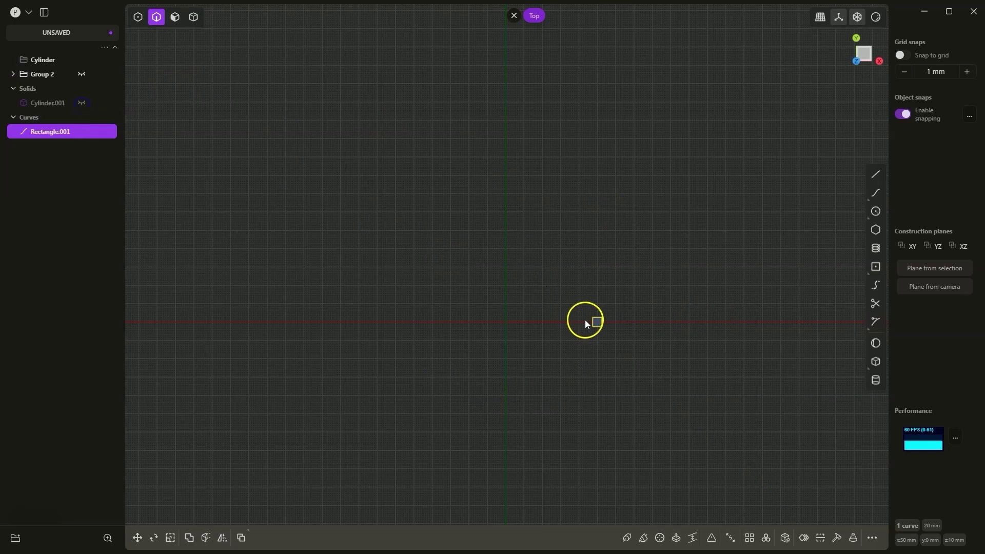
scroll(607, 330, up, 5)
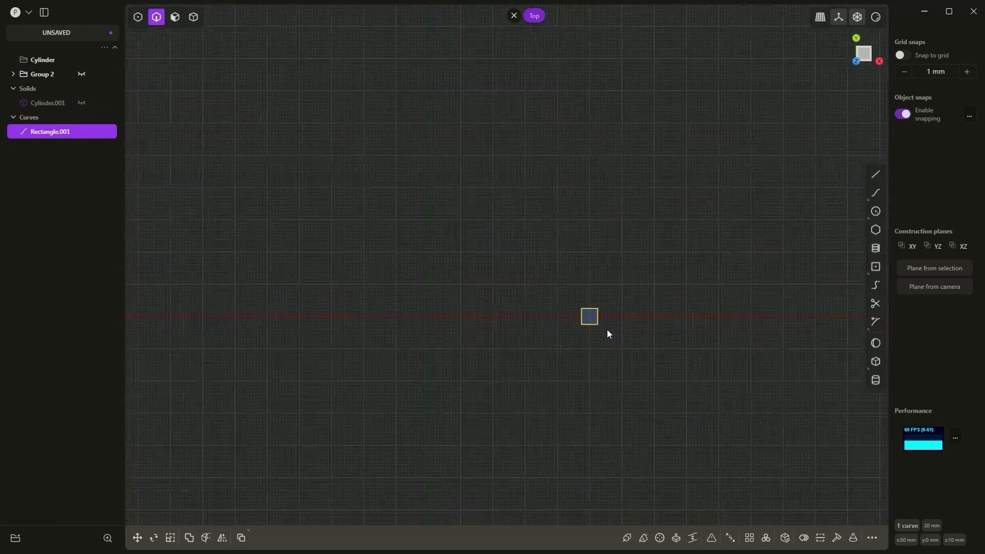
scroll(607, 330, up, 2)
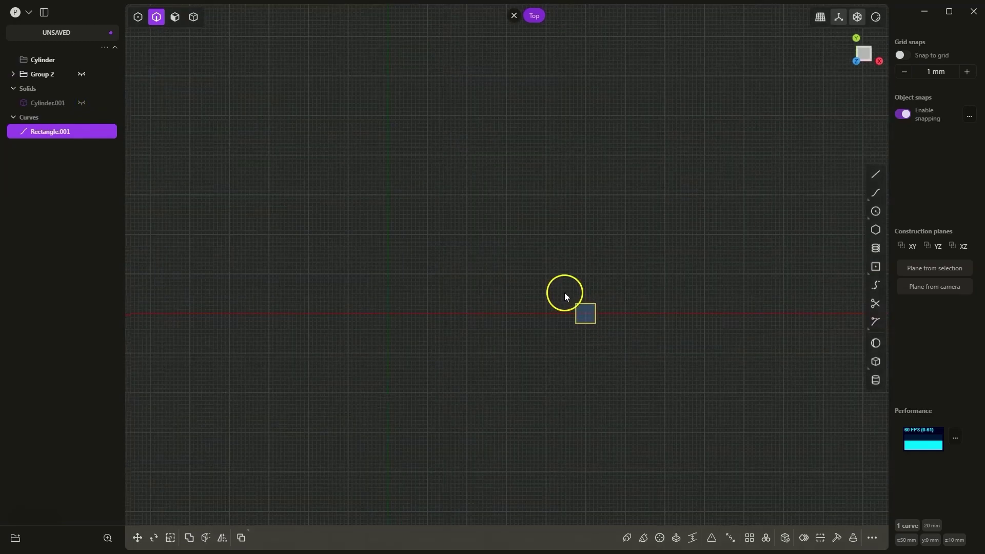
key(1)
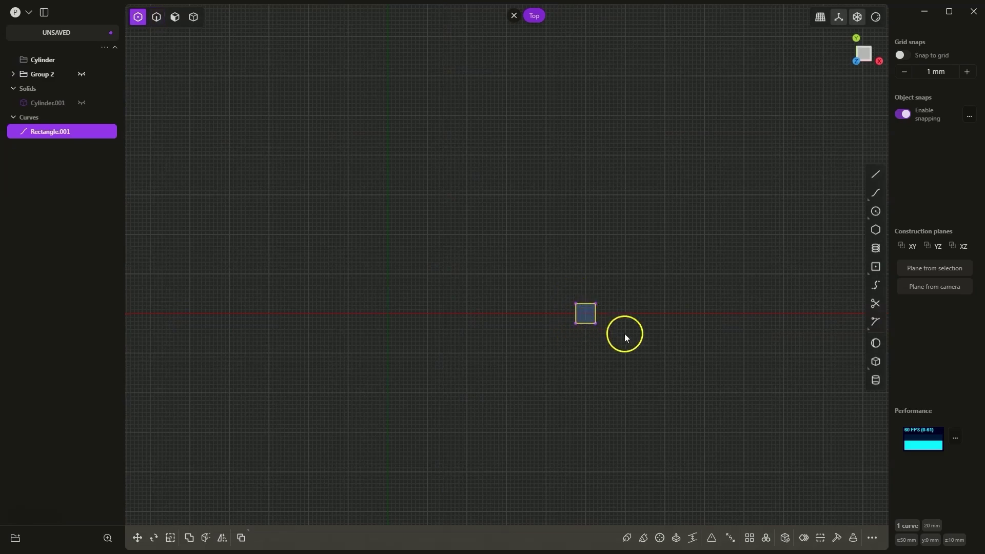
click(560, 287)
drag(566, 306, 601, 337)
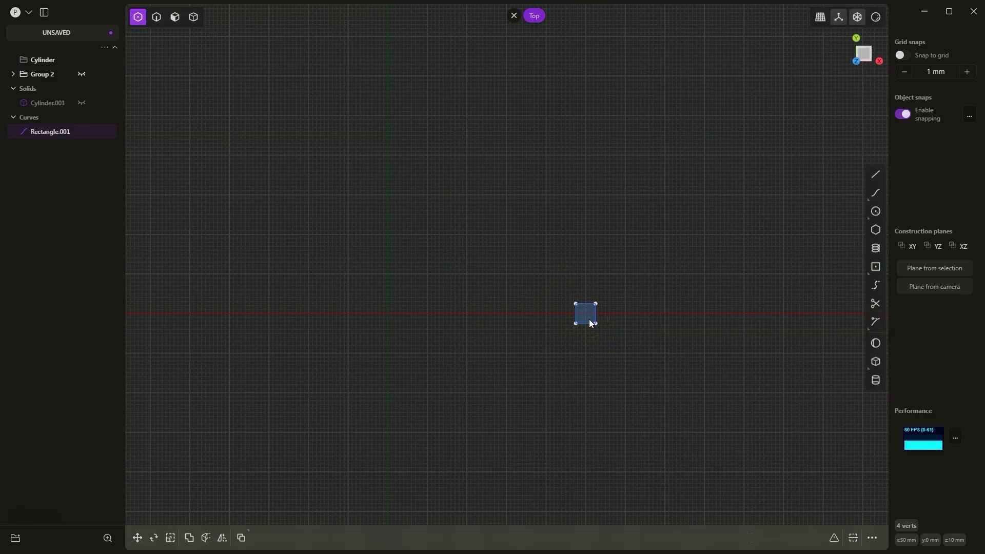
- Round the four corners with a 1 mm fillet
key(f)
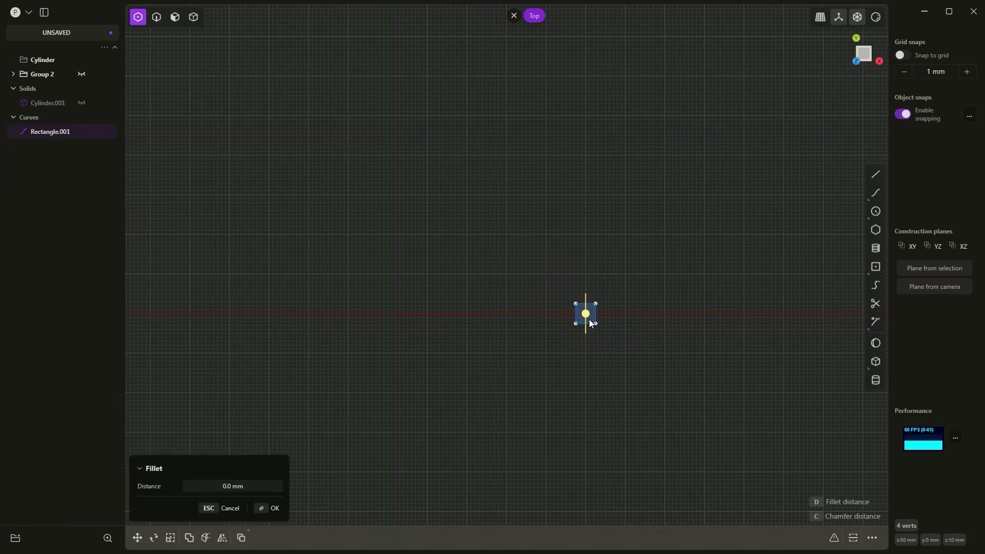
scroll(585, 318, up, 3)
mouse_move(581, 303)
mouse_down()
mouse_move(587, 313)
mouse_move(572, 297)
mouse_up()
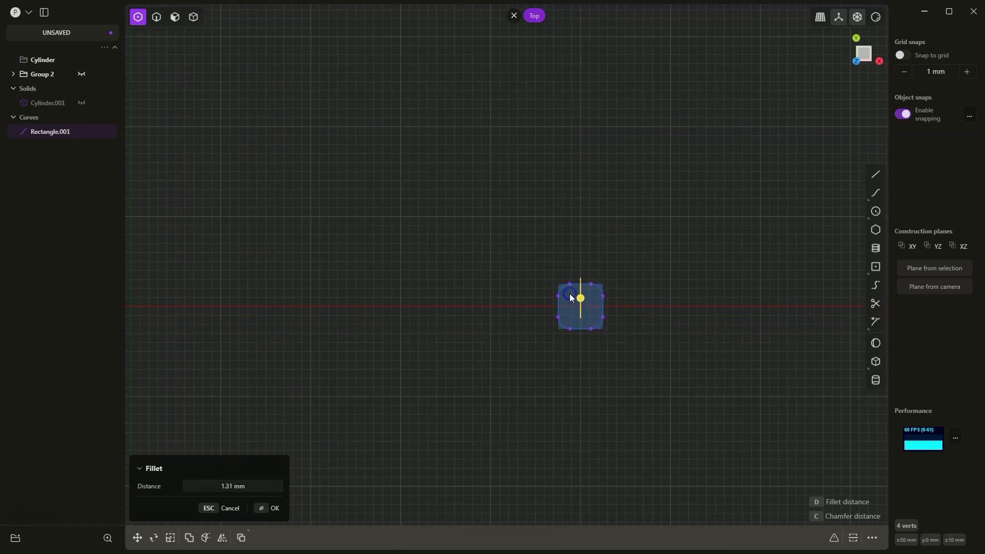
click(817, 503)
text(1)
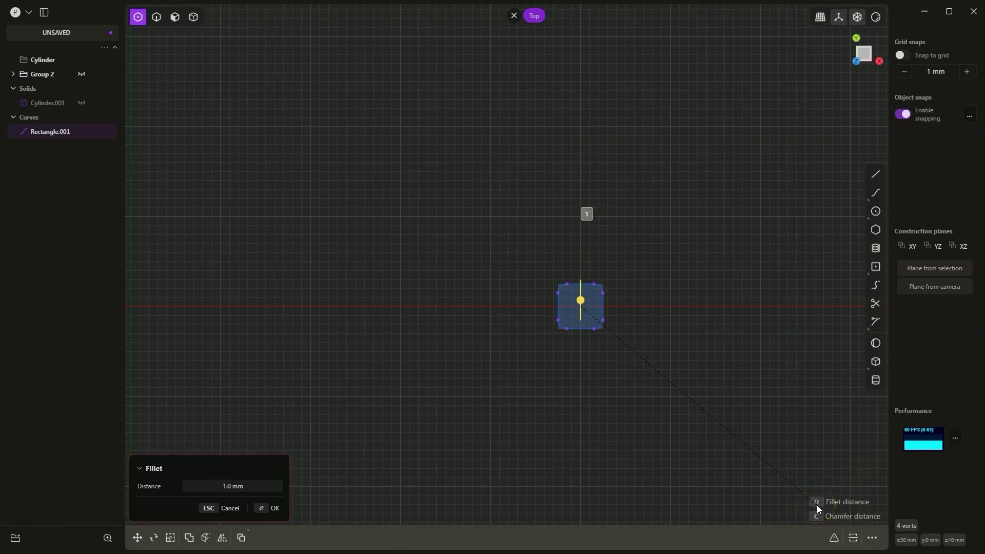
key(Return)
key(Return)
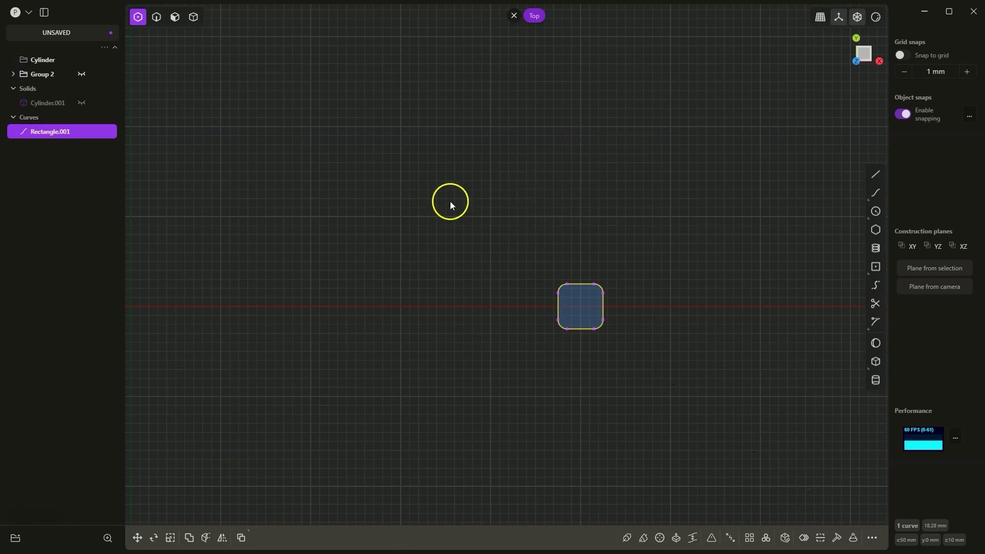
- Show the disc again and select the rounded square's face
middle_drag(594, 233, 566, 264)
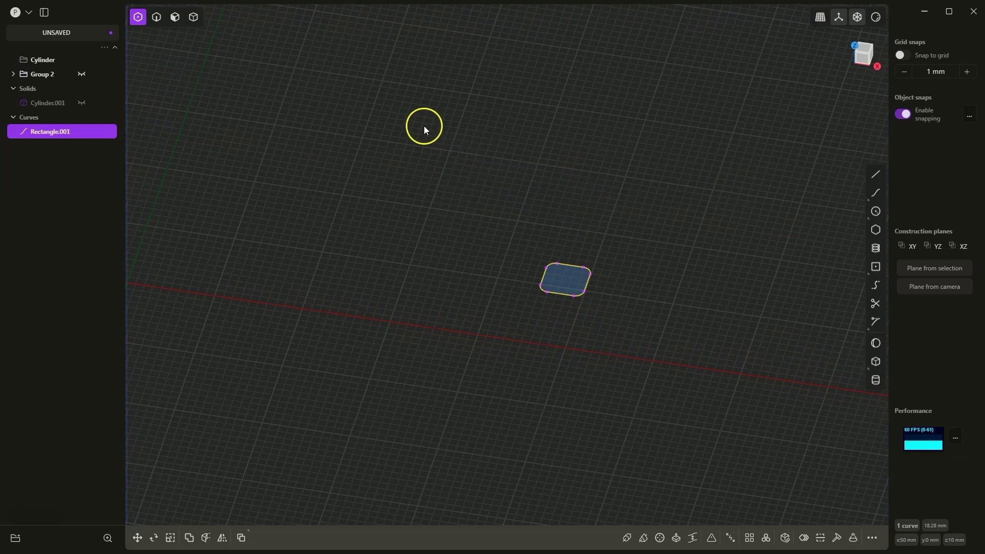
click(82, 103)
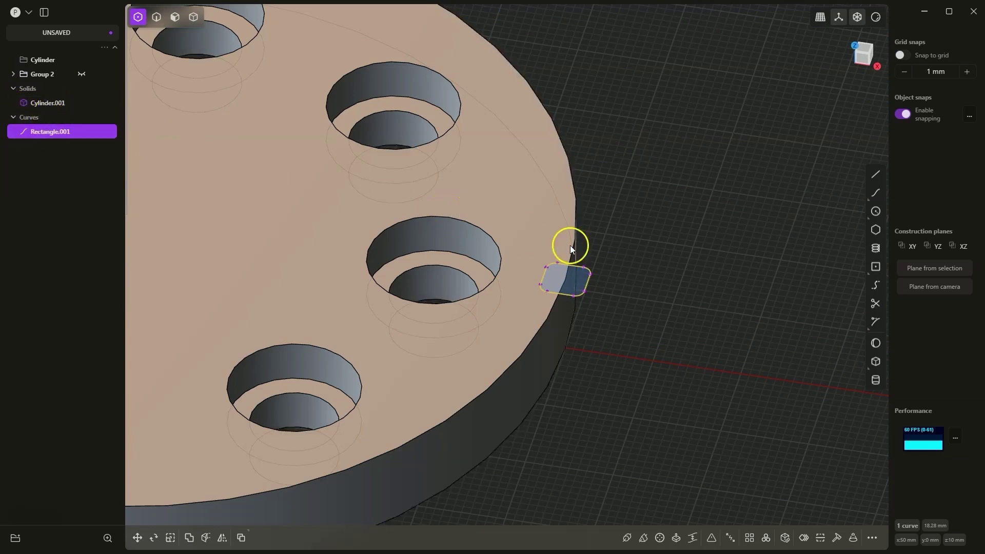
click(677, 294)
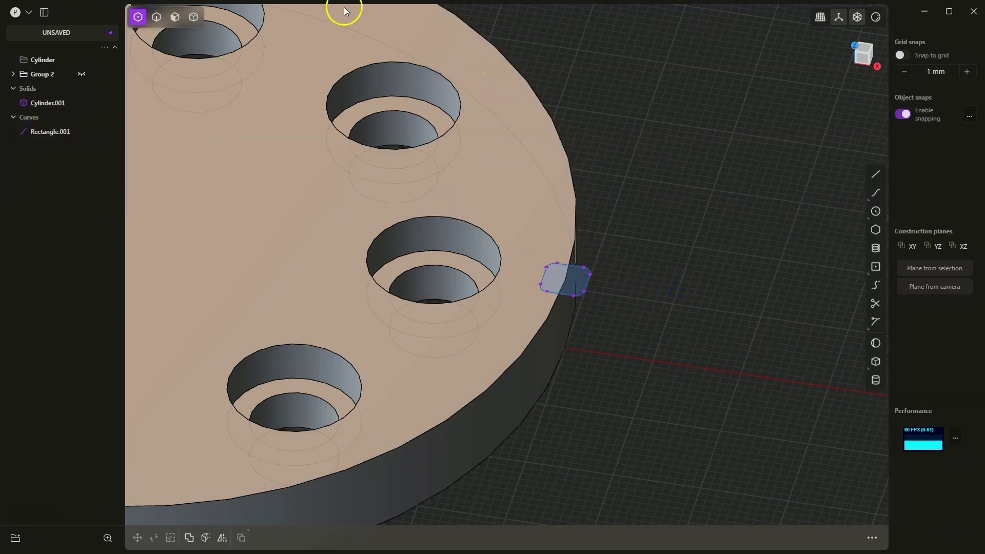
click(175, 19)
click(567, 282)
- Extrude the rounded square about 6.16 mm down through the rim as a tab solid
key(e)
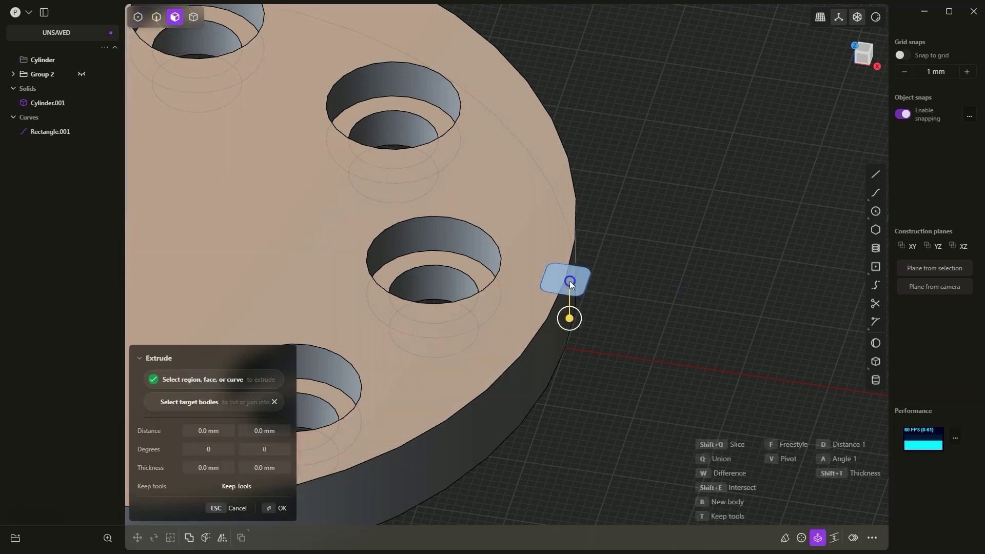
drag(567, 318, 568, 361)
middle_drag(633, 318, 611, 301)
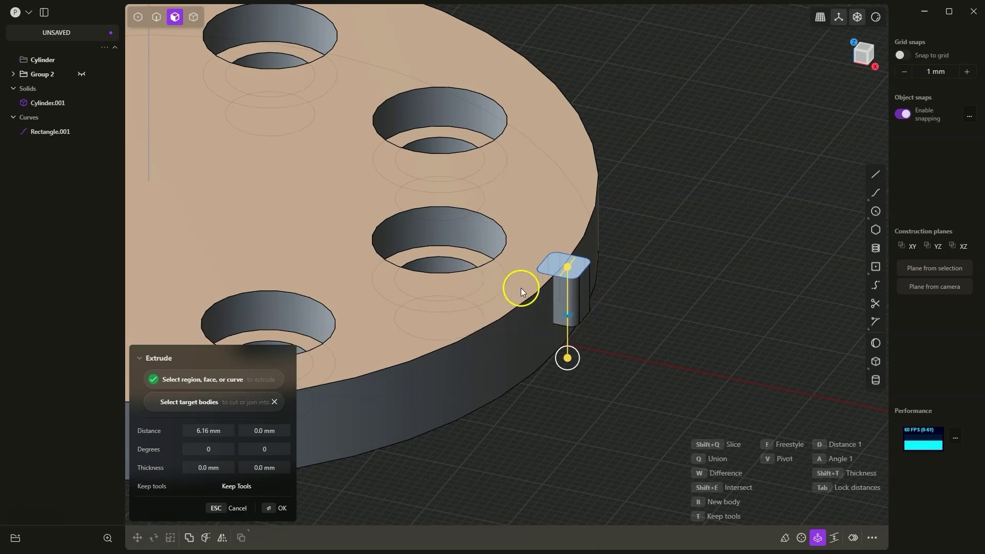
middle_drag(521, 288, 572, 227)
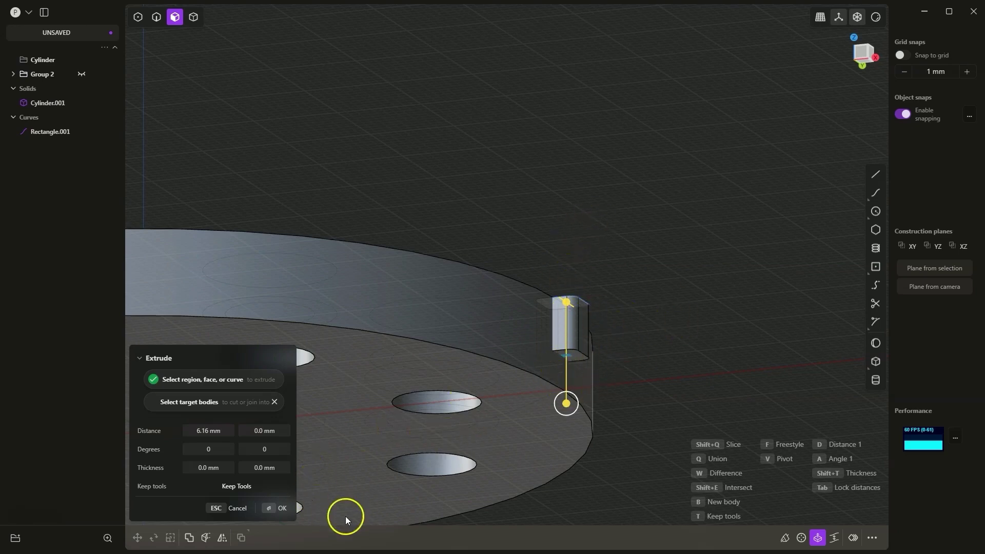
click(271, 507)
middle_drag(616, 232, 581, 365)
click(580, 364)
- Abandon a trial face offset on the tab and undo the 6.16 mm extrusion
key(o)
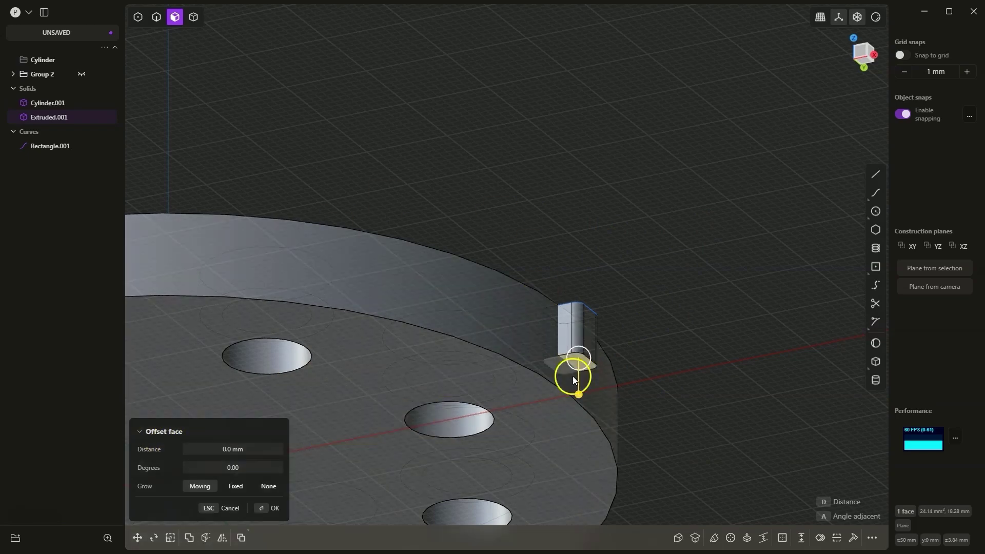
mouse_move(580, 394)
mouse_down()
mouse_move(574, 412)
mouse_move(576, 405)
mouse_up()
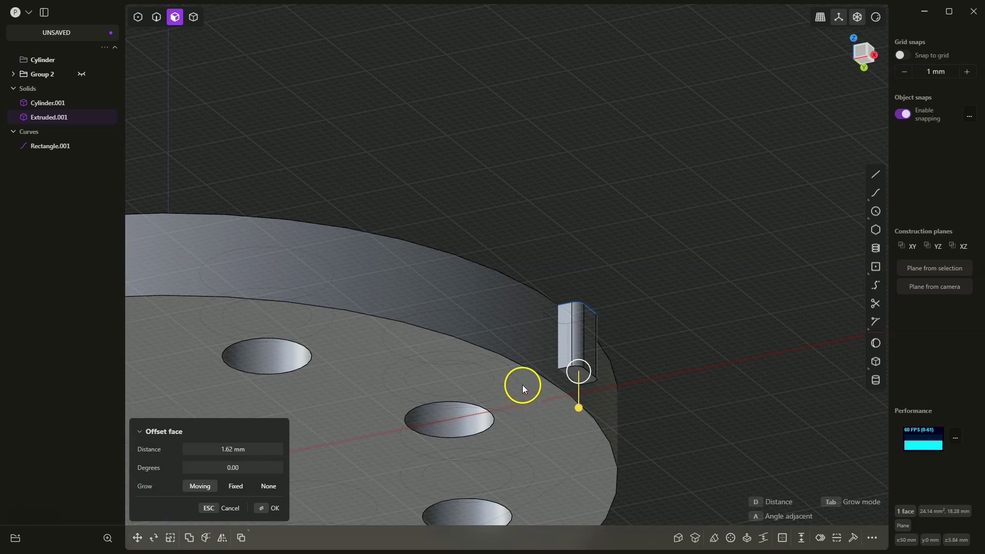
click(522, 384)
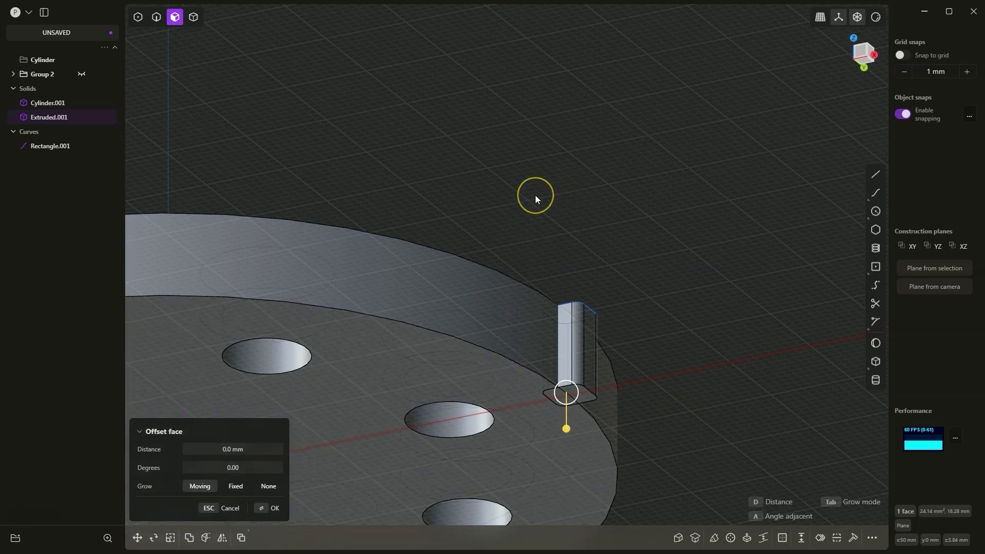
key(Escape)
key(ctrl+z)
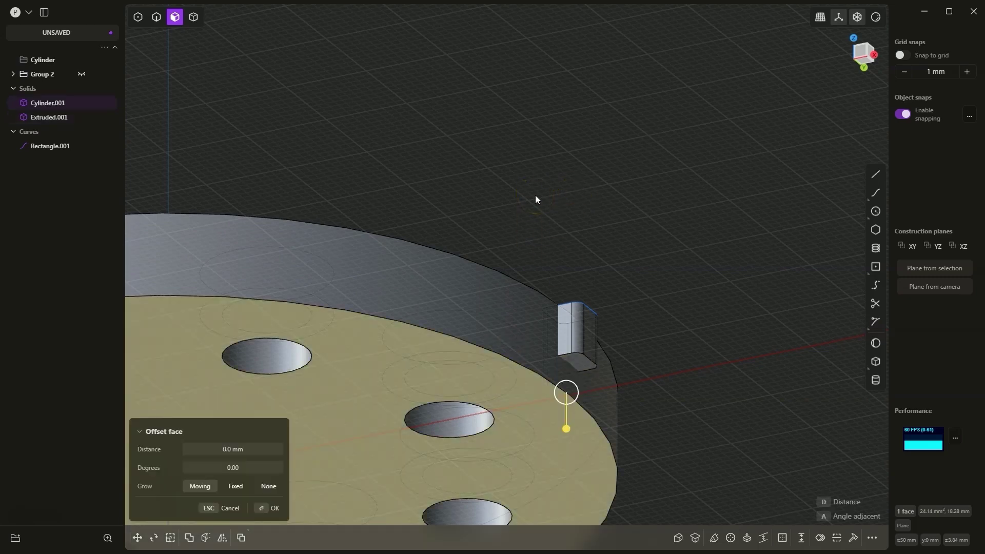
key(ctrl+z)
key(Escape)
key(ctrl+z)
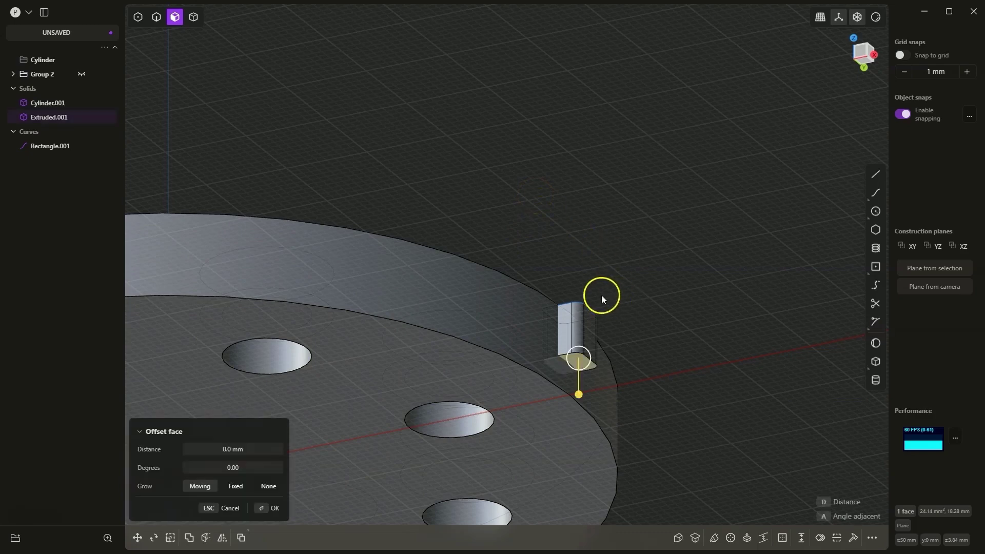
click(574, 315)
key(ctrl+z)
- Re-extrude the rounded square face 4.25 mm down into the rim
middle_drag(572, 247, 579, 323)
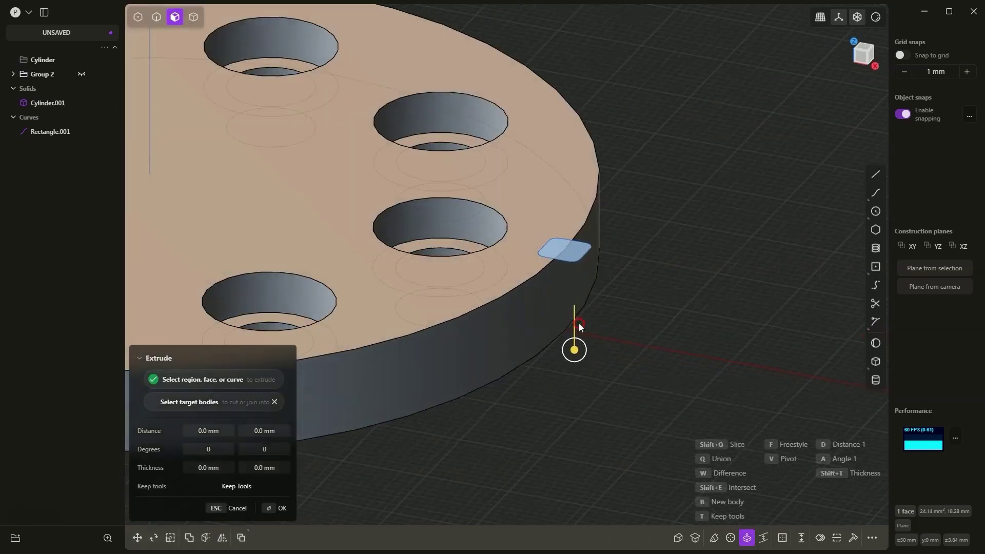
click(710, 200)
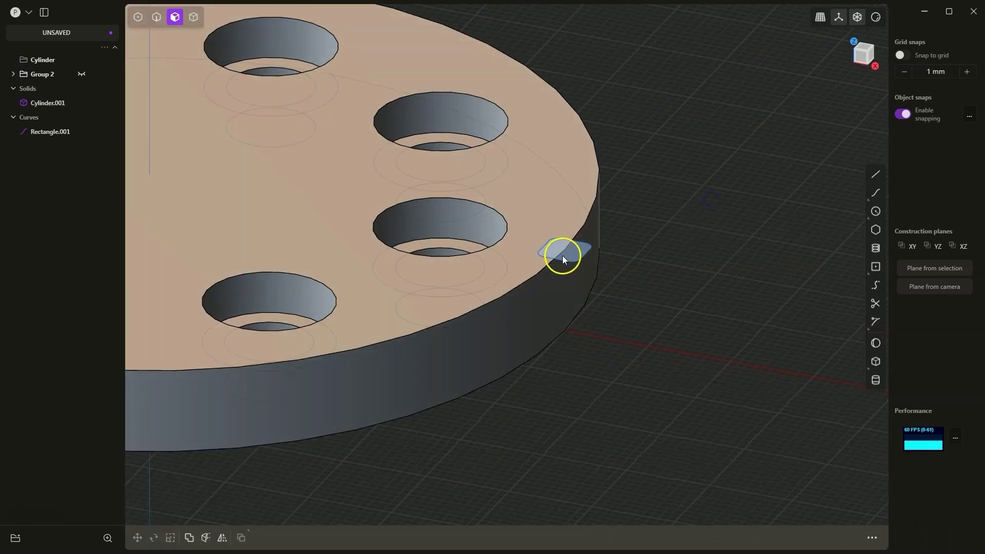
click(572, 254)
key(e)
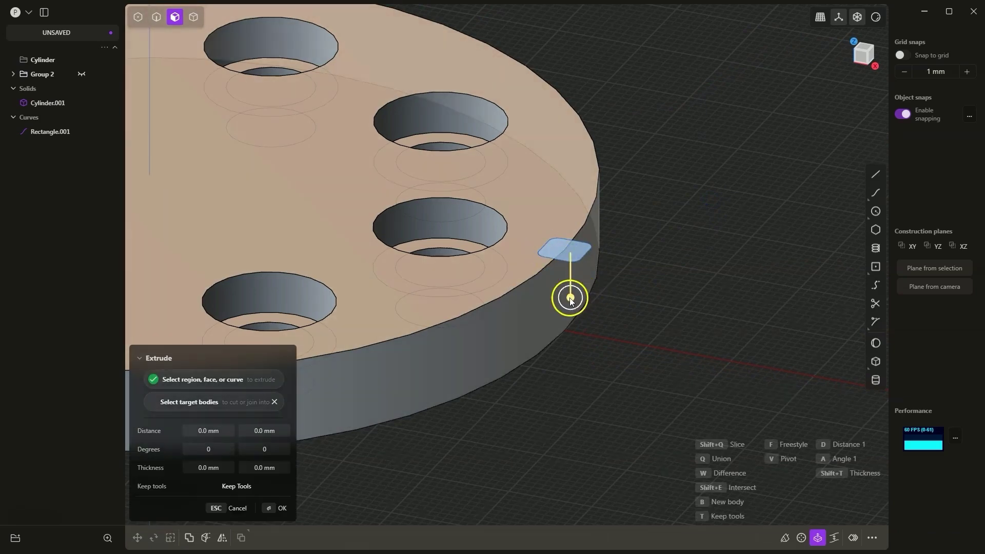
drag(569, 292, 570, 332)
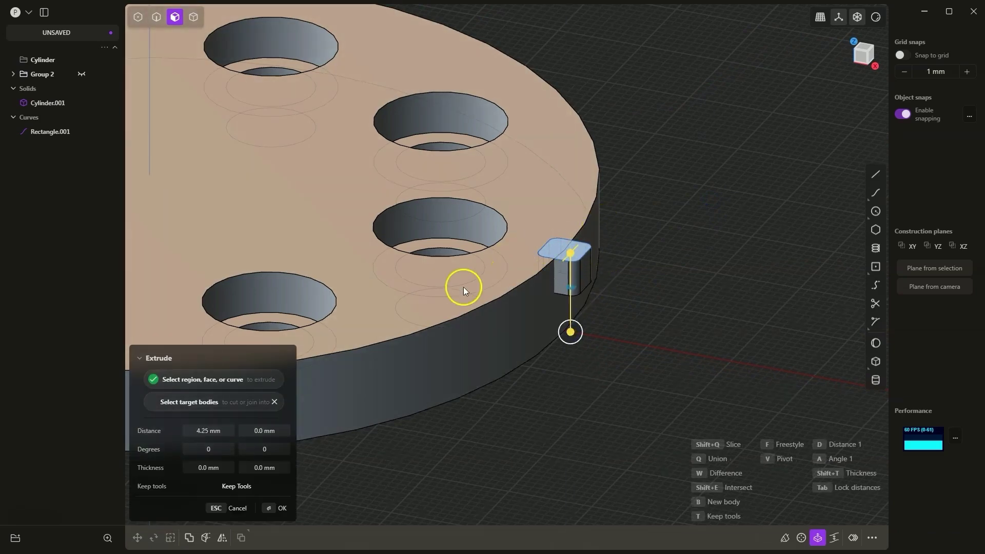
click(550, 414)
right_drag(582, 391, 605, 381)
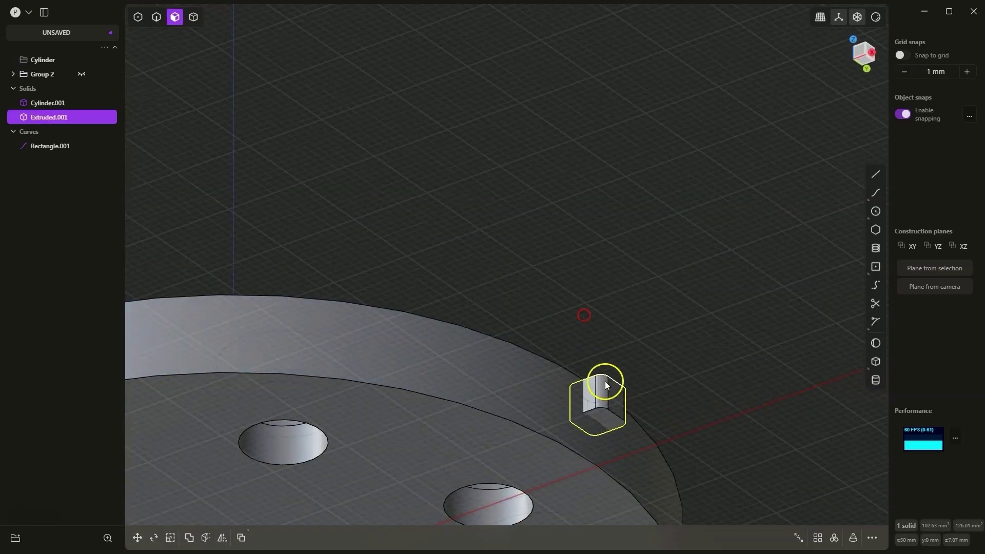
- Offset the tab's bottom face 1.45 mm further down
click(605, 416)
key(o)
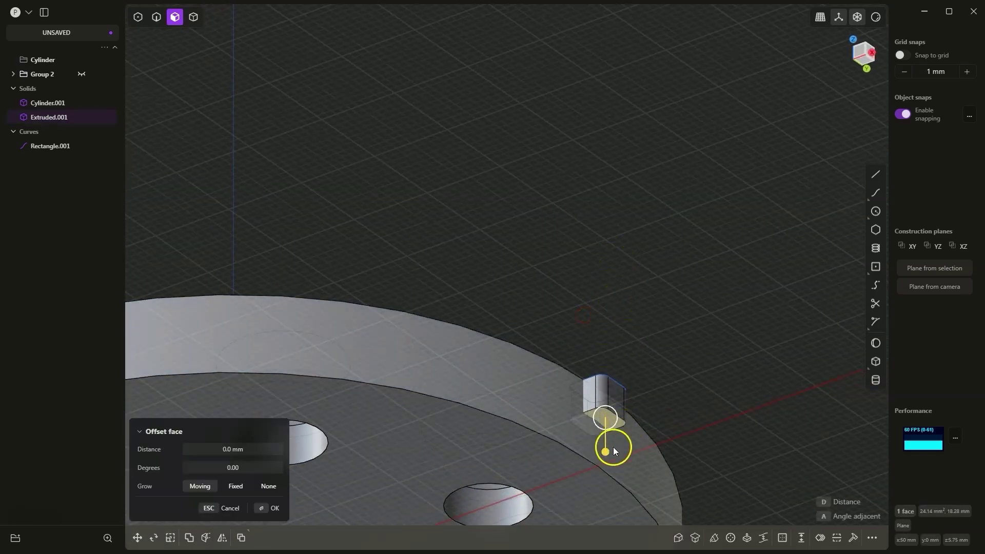
drag(605, 451, 605, 463)
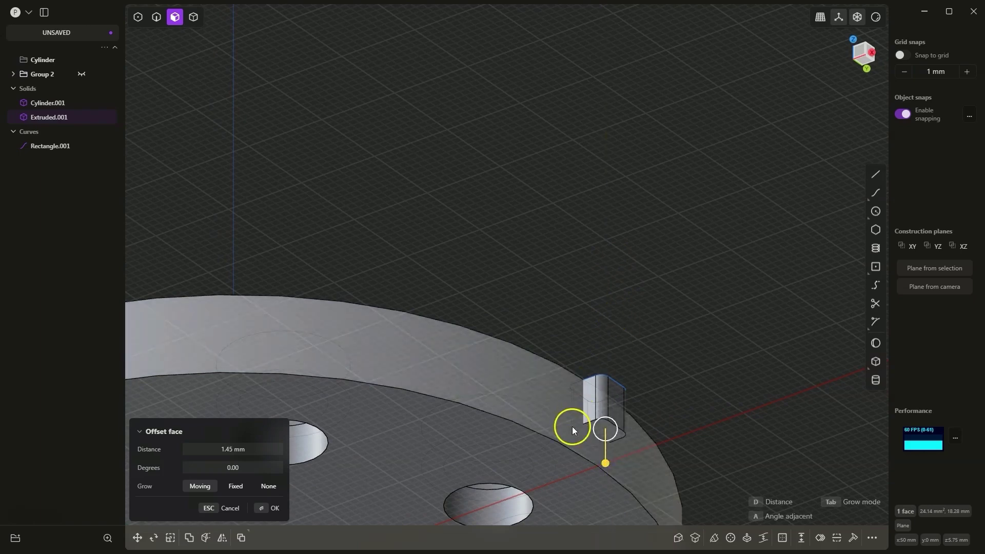
click(548, 466)
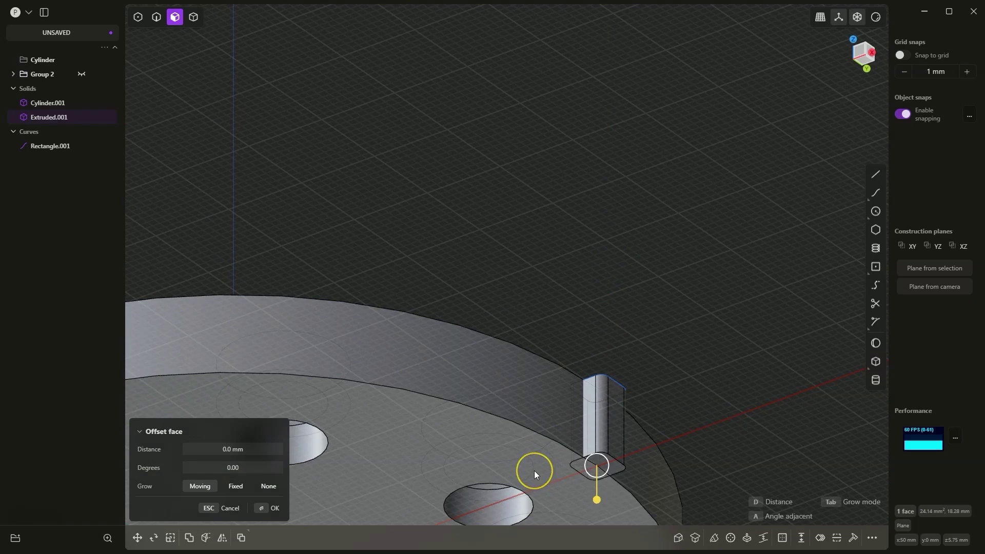
key(Escape)
right_drag(513, 476, 533, 331)
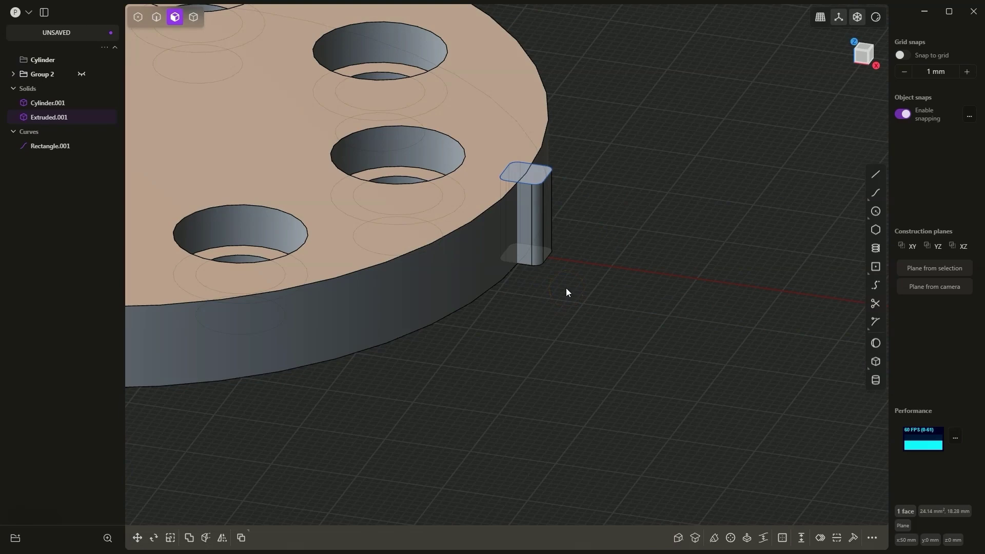
right_drag(566, 292, 541, 205)
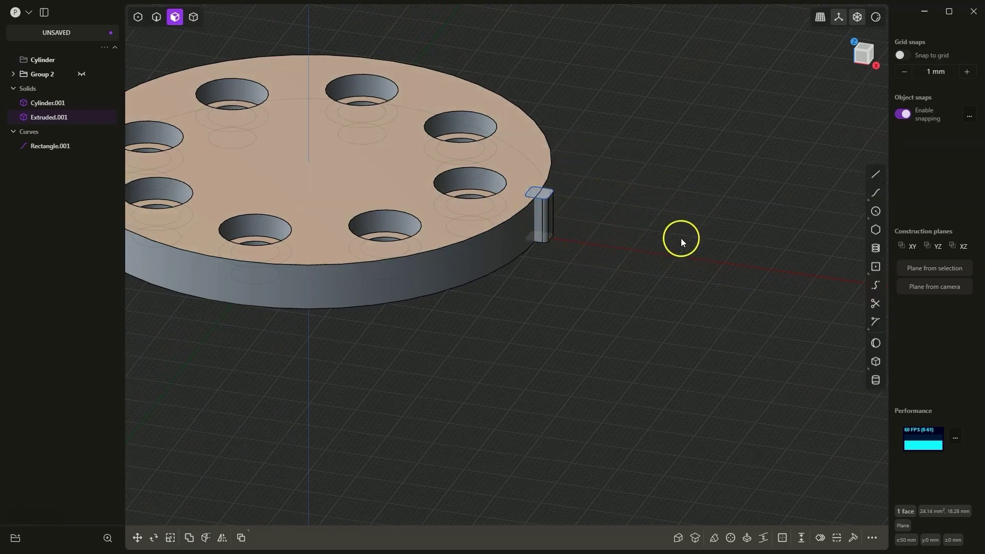
key(f)
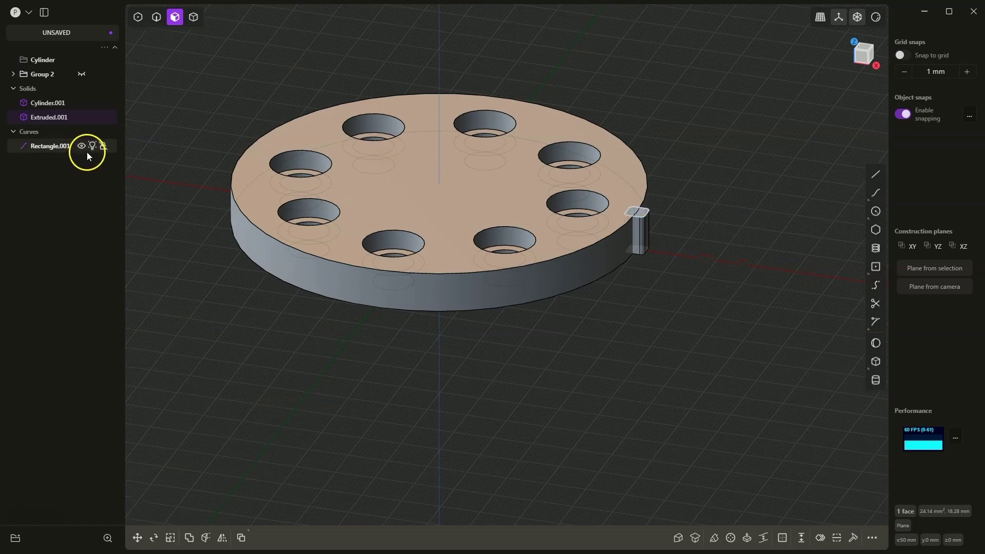
- Hide the Rectangle.001 curve and select the Extruded.001 post
click(80, 146)
key(o)
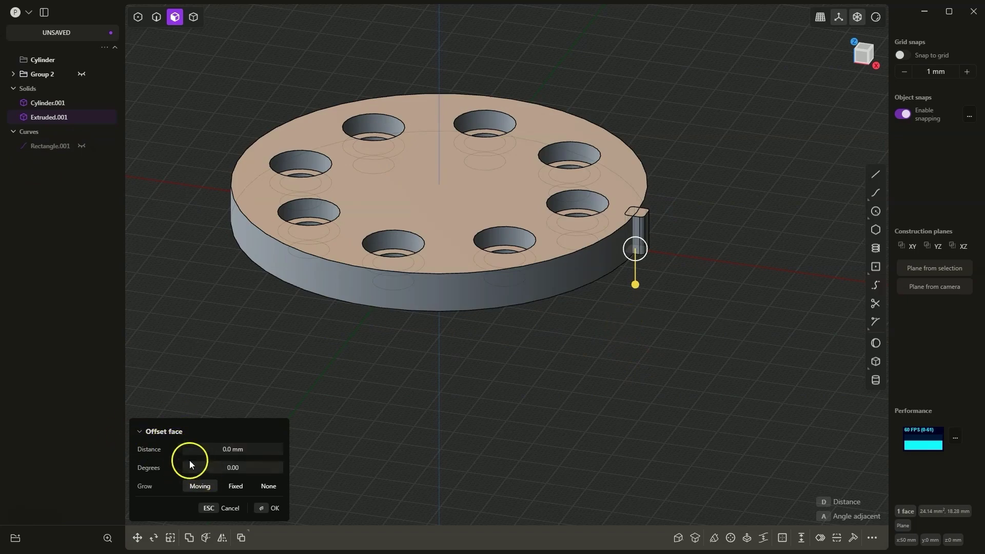
key(Escape)
mouse_move(567, 277)
right_down()
mouse_move(582, 310)
mouse_move(574, 236)
mouse_move(558, 290)
mouse_move(578, 284)
right_up()
click(687, 134)
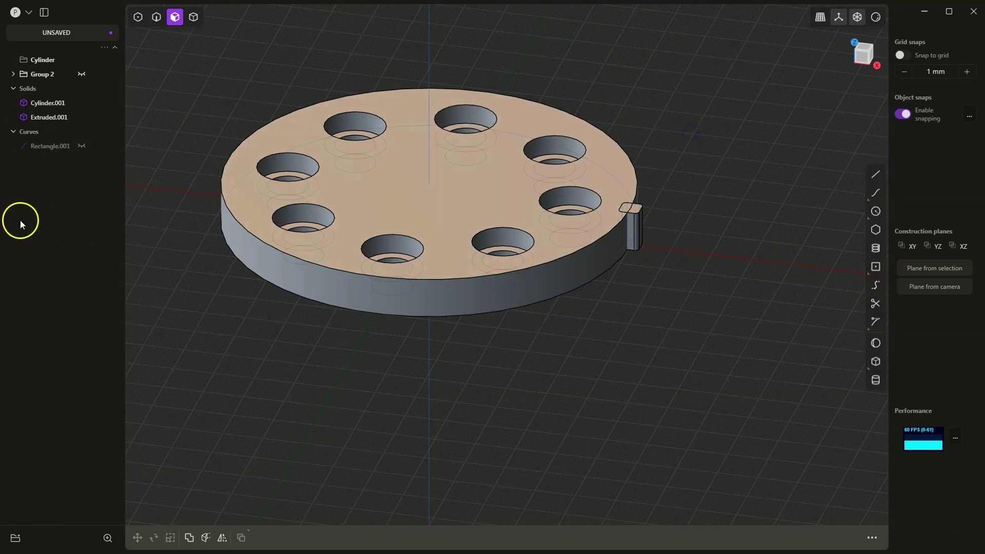
click(49, 117)
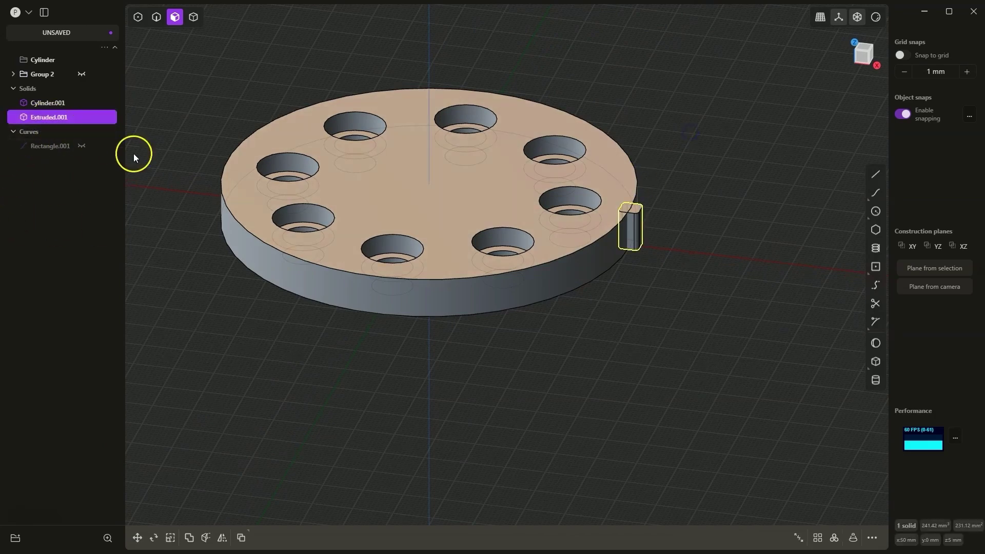
- Radially array Extruded.001 about the disc centre over 45° with 5 copies
click(834, 538)
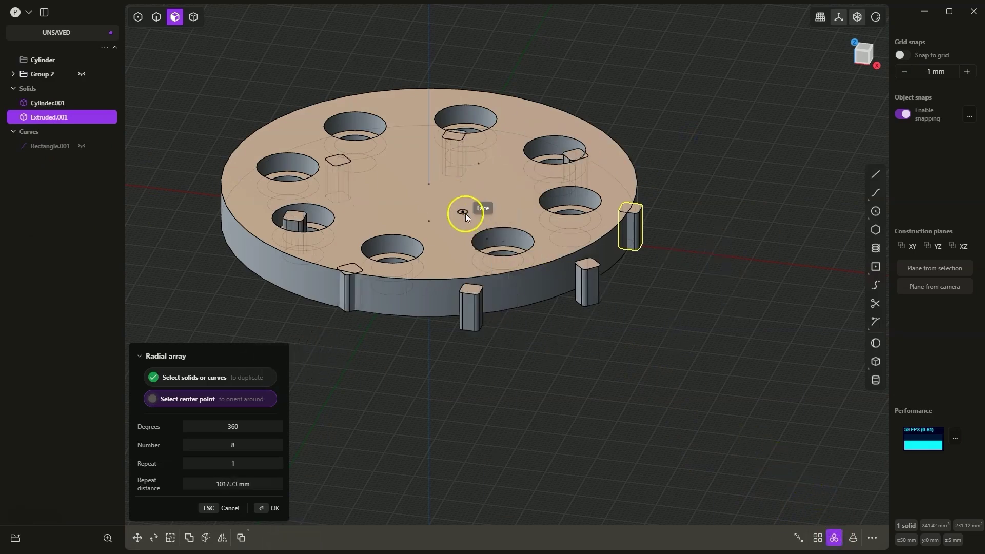
click(432, 183)
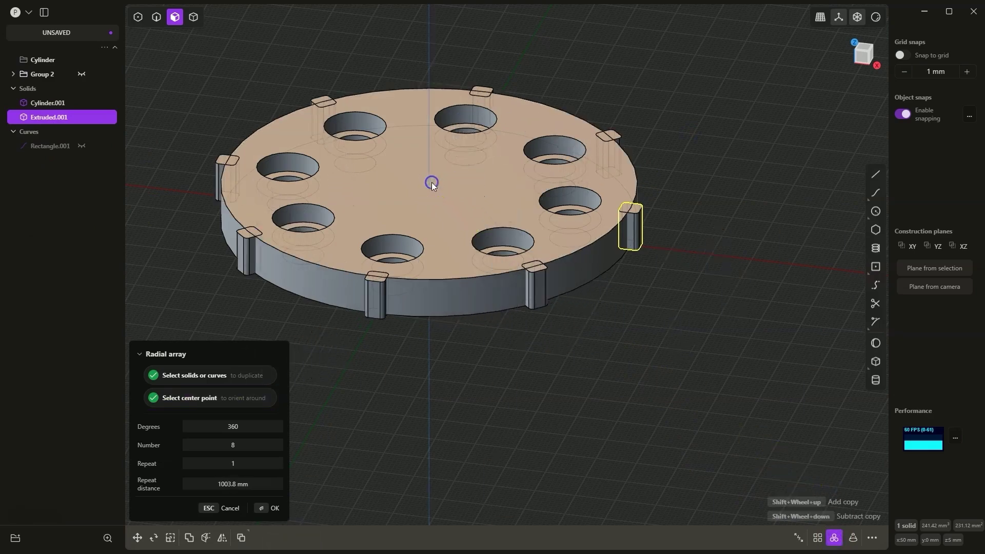
click(247, 427)
text(45)
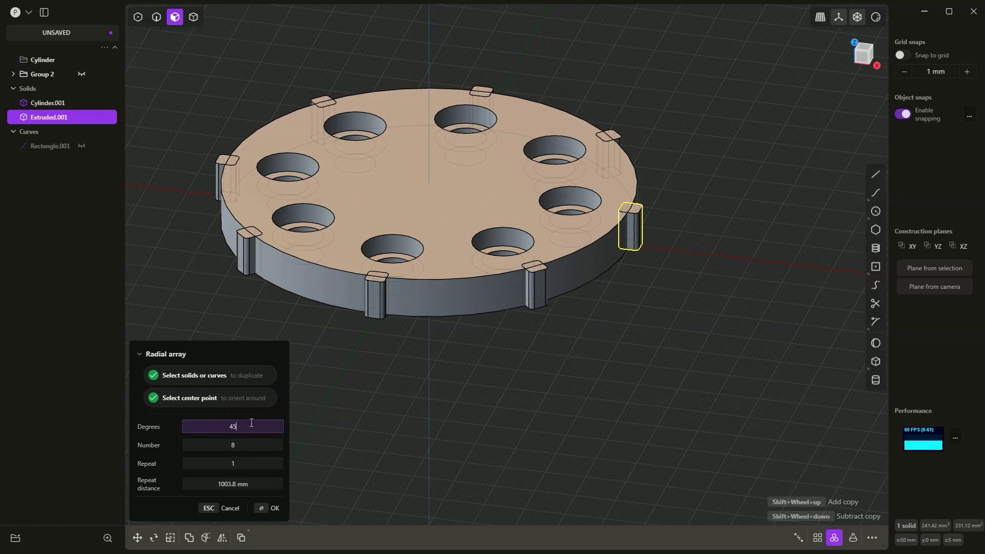
key(Tab)
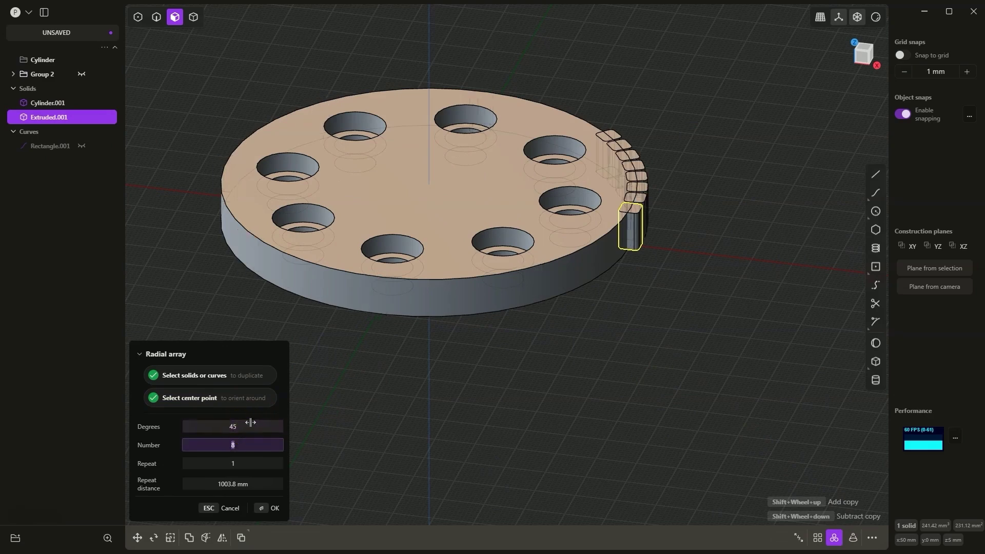
key(Tab)
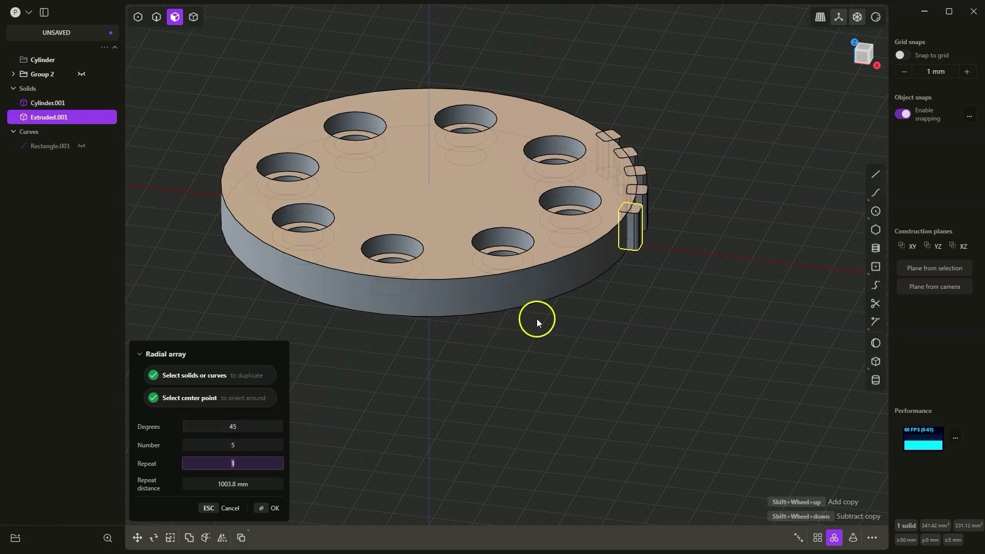
middle_drag(536, 318, 537, 368)
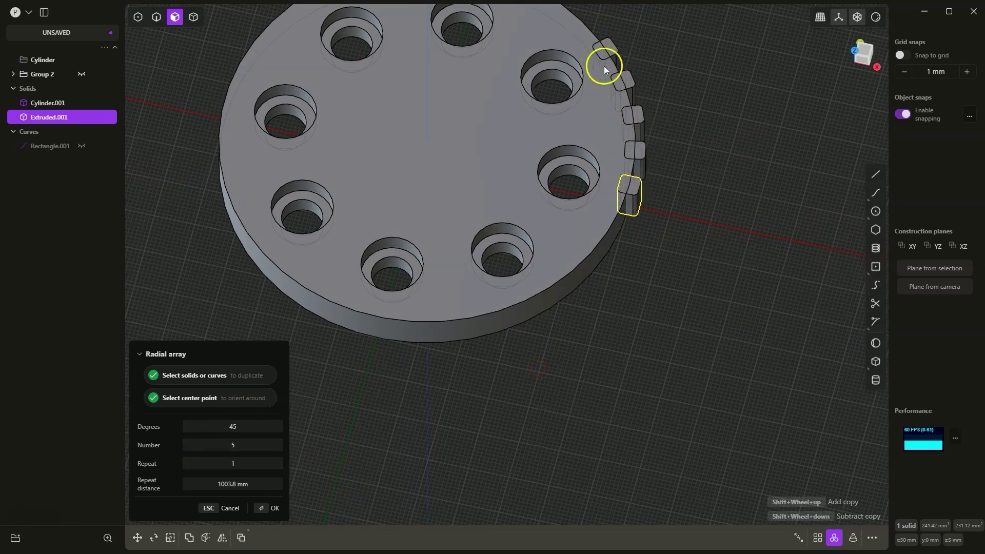
click(297, 509)
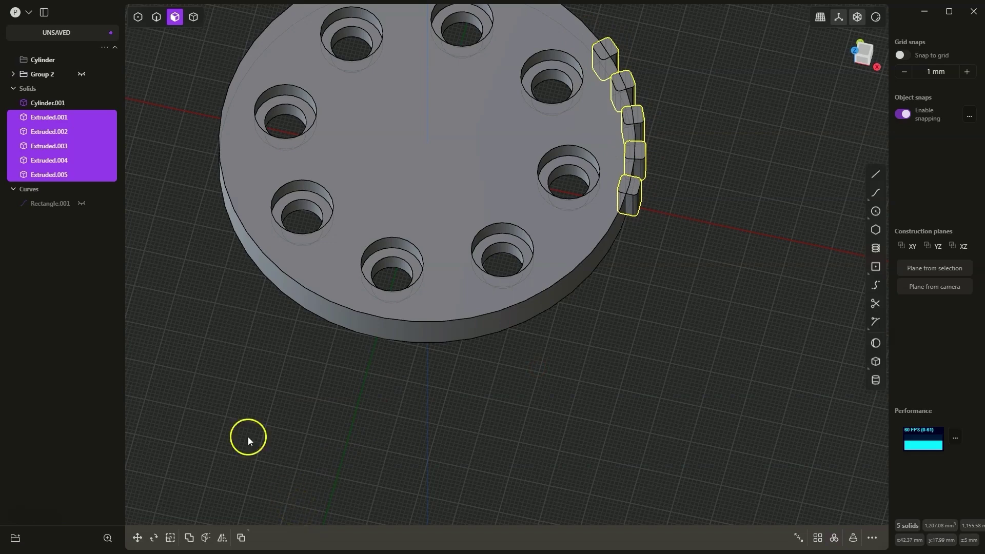
scroll(247, 436, down, 2)
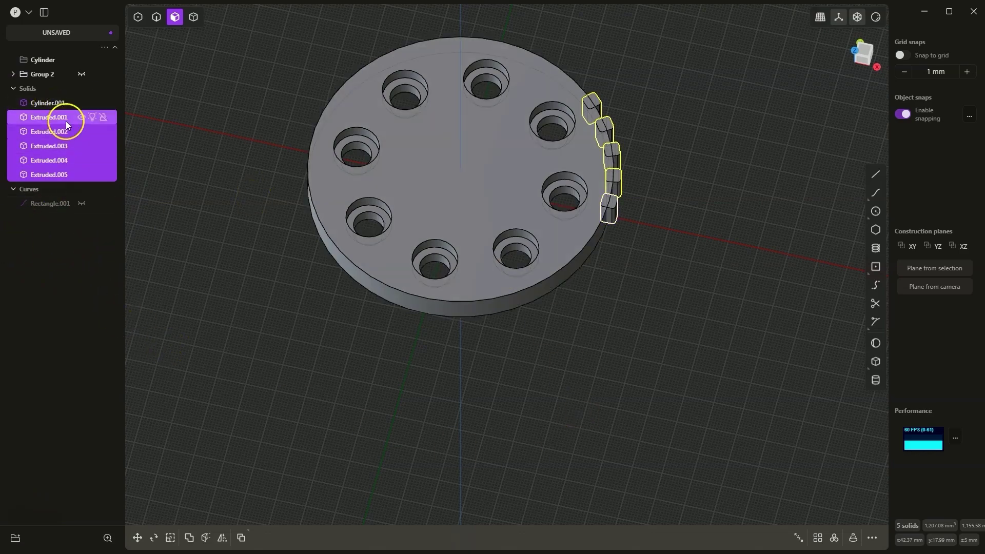
- Radially array the five posts about the disc centre over 360° with 5 copies, making 25
click(834, 538)
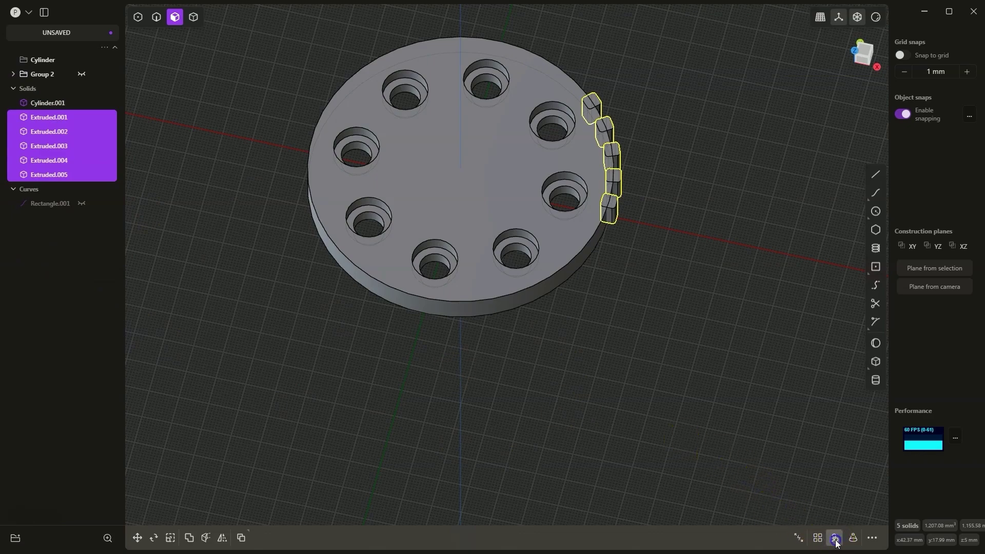
click(460, 168)
click(244, 426)
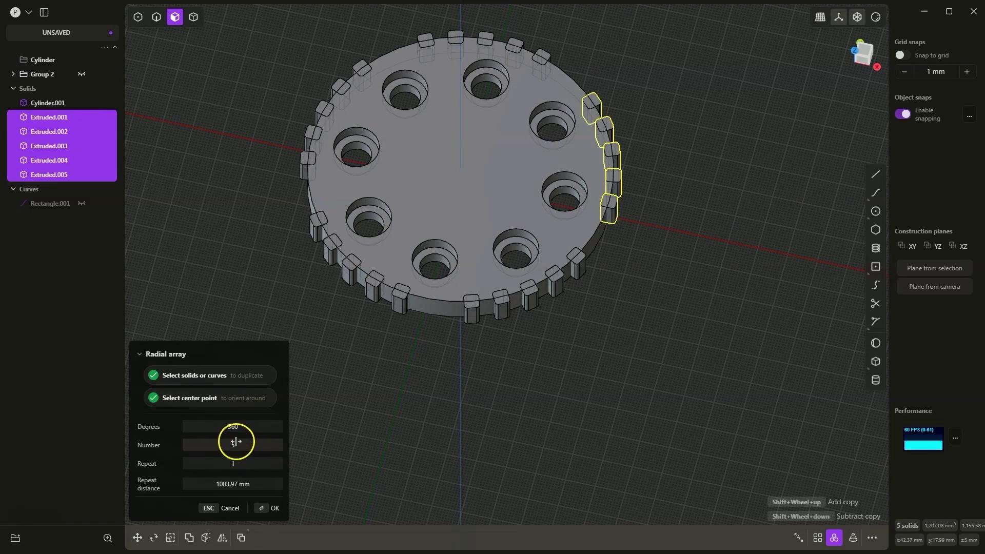
click(267, 512)
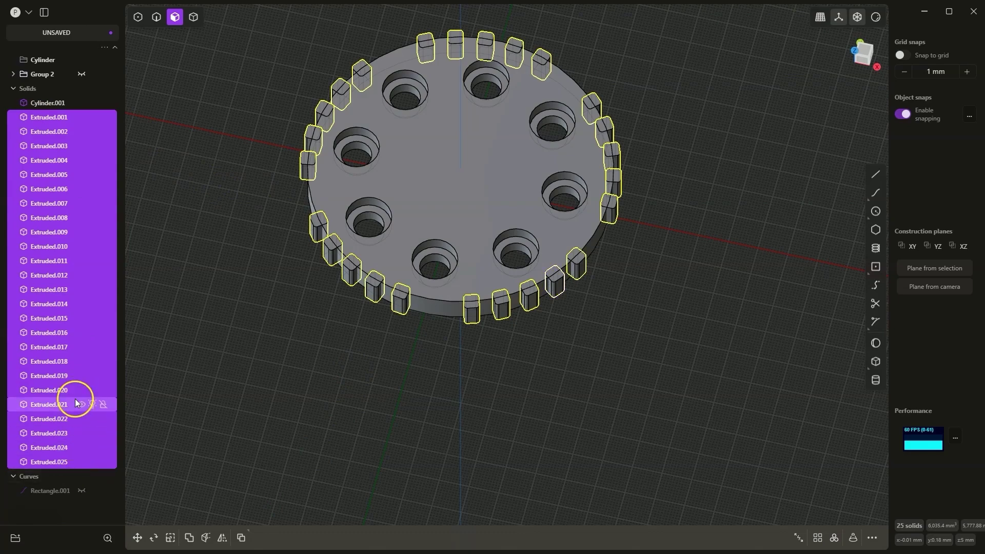
- Group the 25 rim posts as Group 3, then select Cylinder.001 together with all 25 posts
click(17, 542)
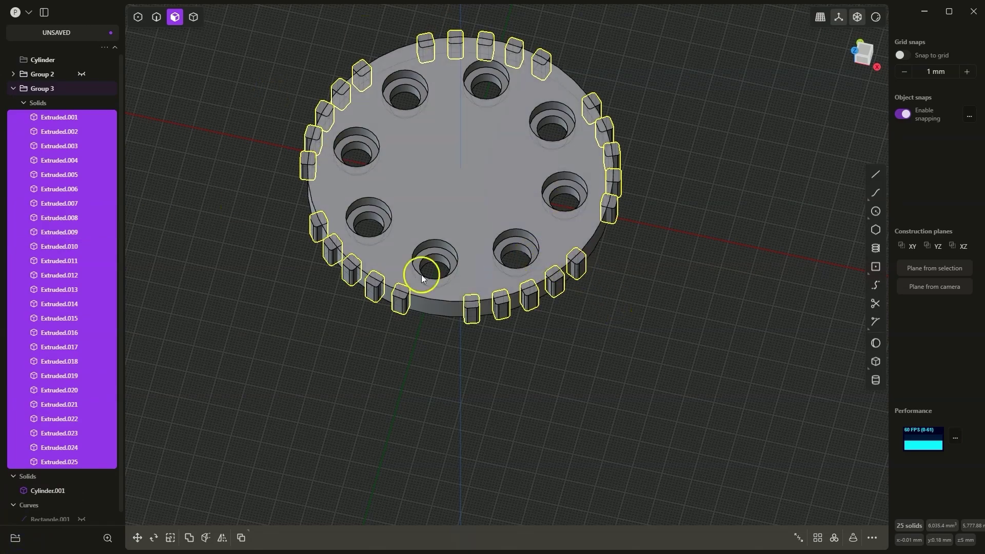
click(147, 114)
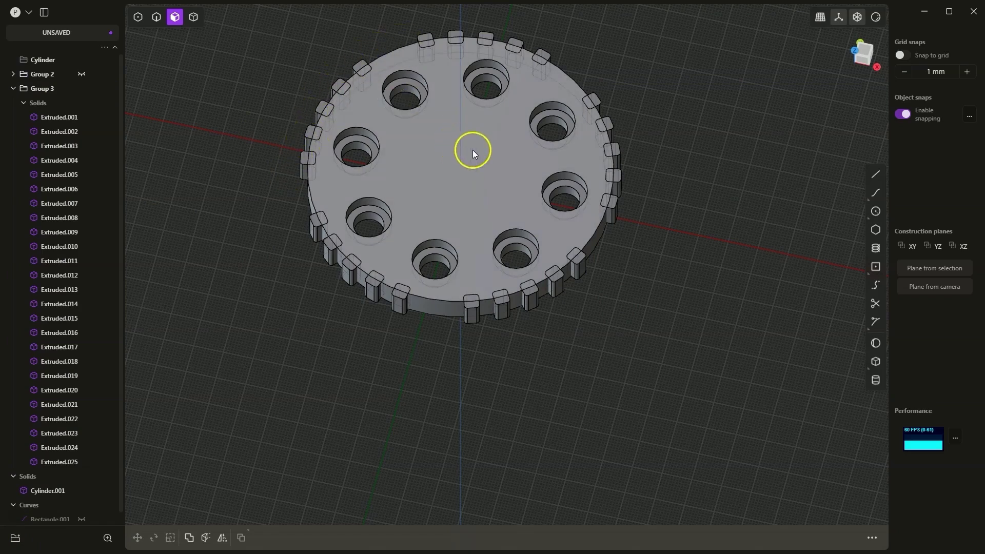
click(51, 490)
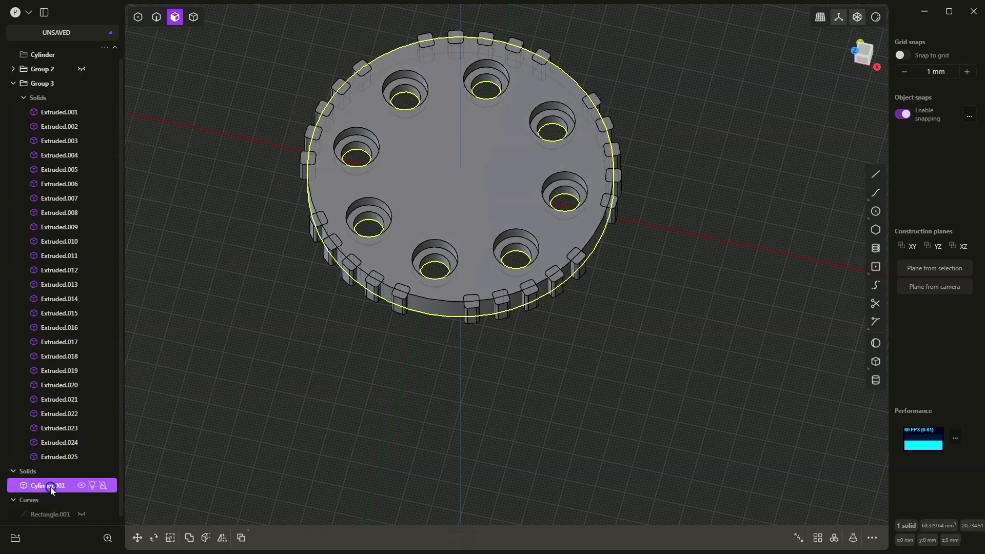
shift+click(43, 99)
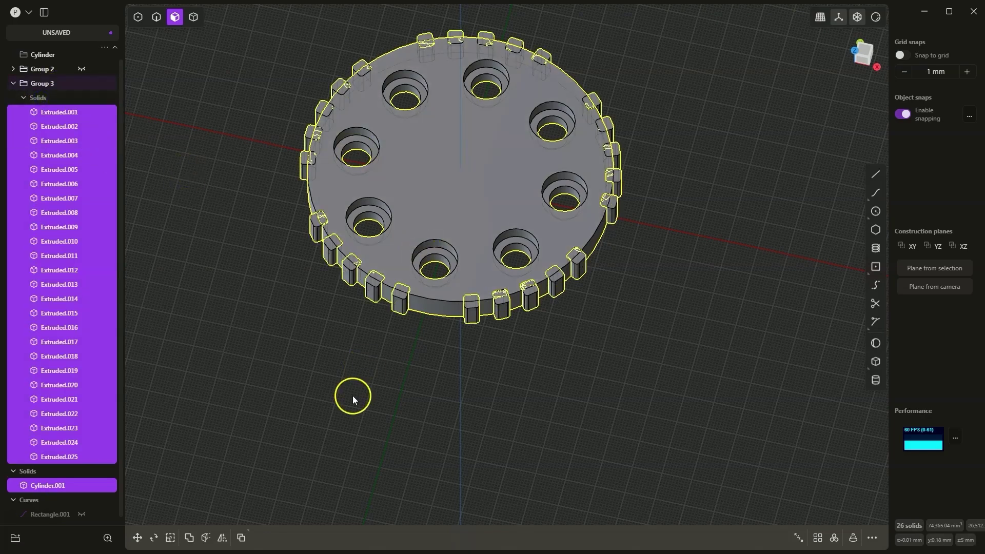
- Subtract the 25 posts from Cylinder.001 with a Boolean Diff to cut the rim notches
click(190, 538)
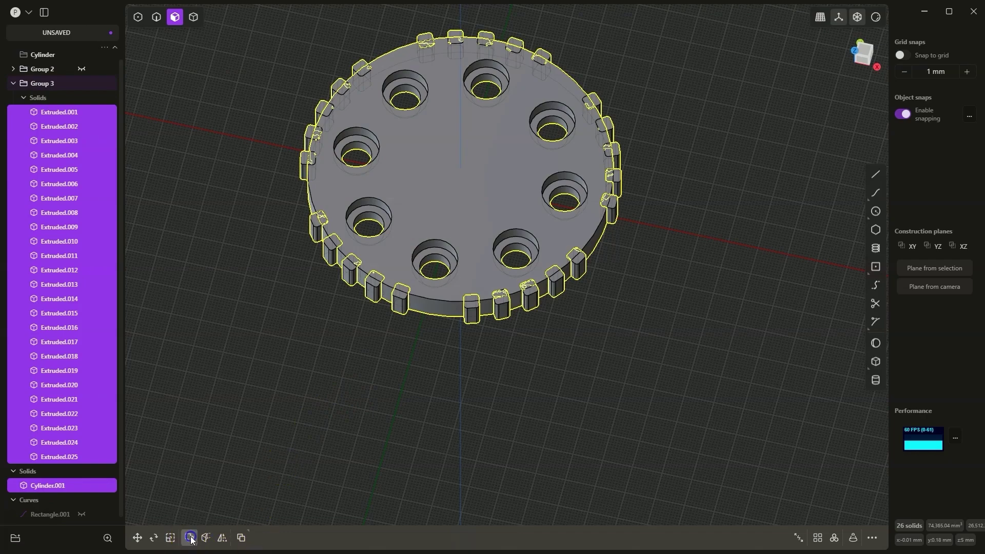
click(227, 467)
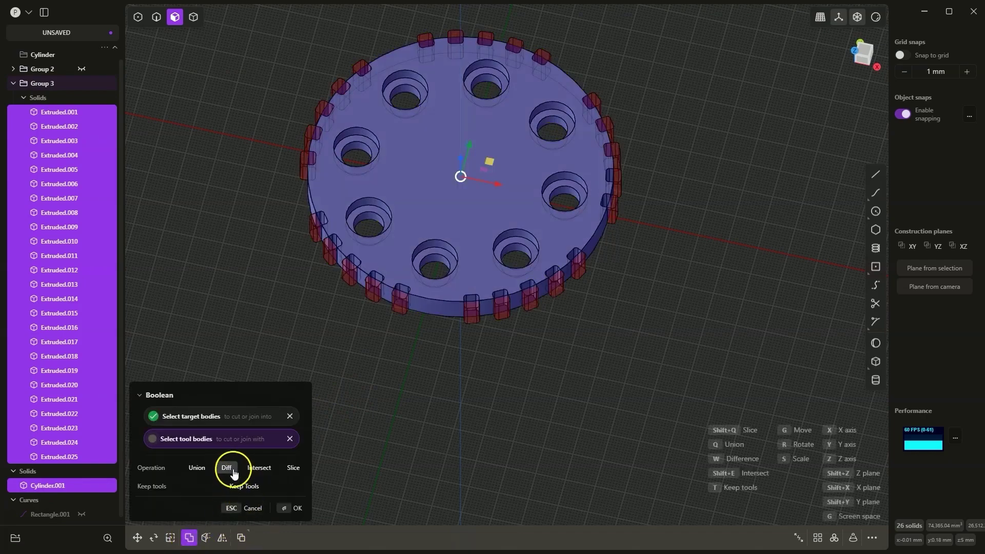
click(286, 509)
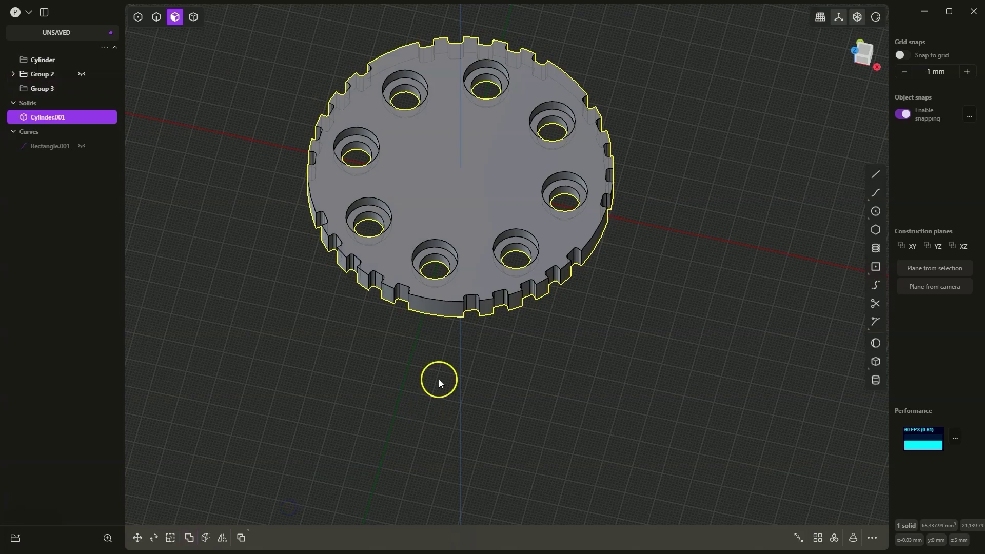
- Fit the notched disc in view, deselect it, and tilt the view to inspect it
click(108, 538)
click(221, 138)
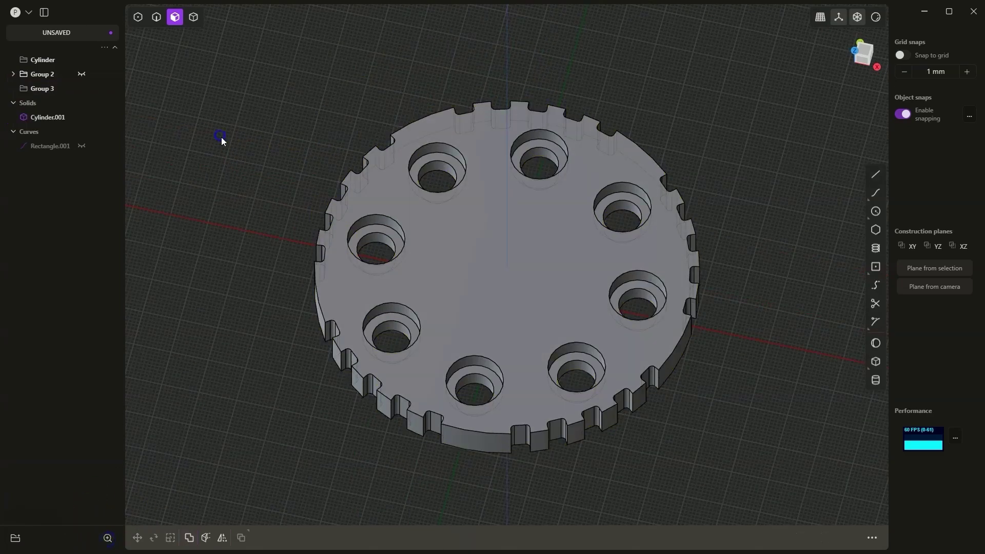
right_drag(578, 279, 601, 246)
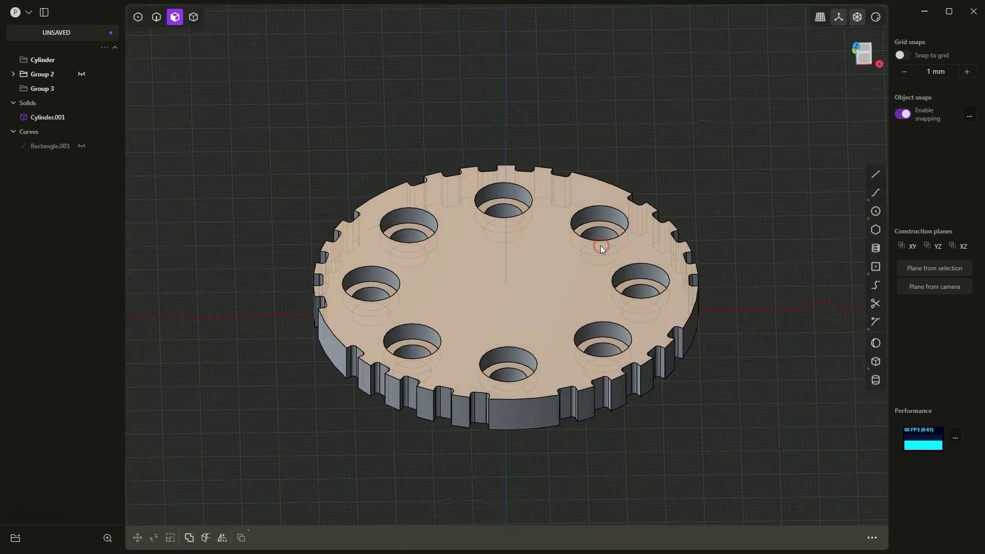